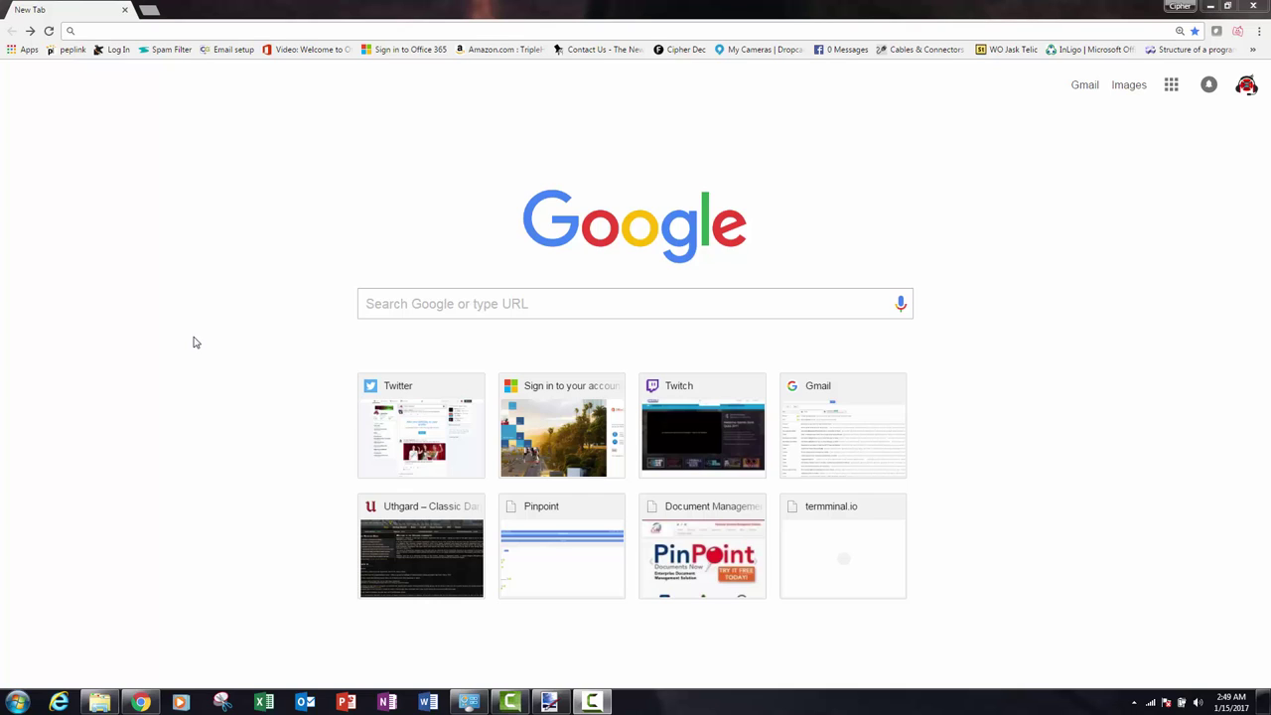
Go to the website Uthgard.org.
left_click(394, 303)
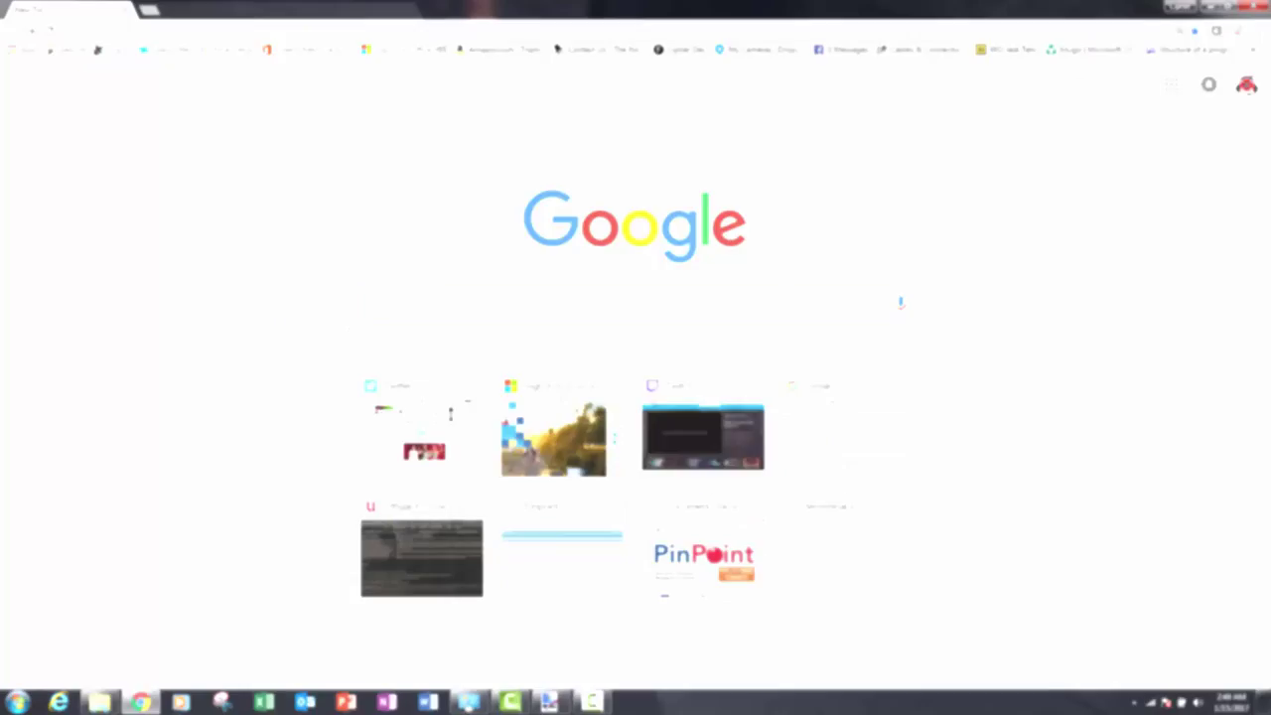
type("Uth")
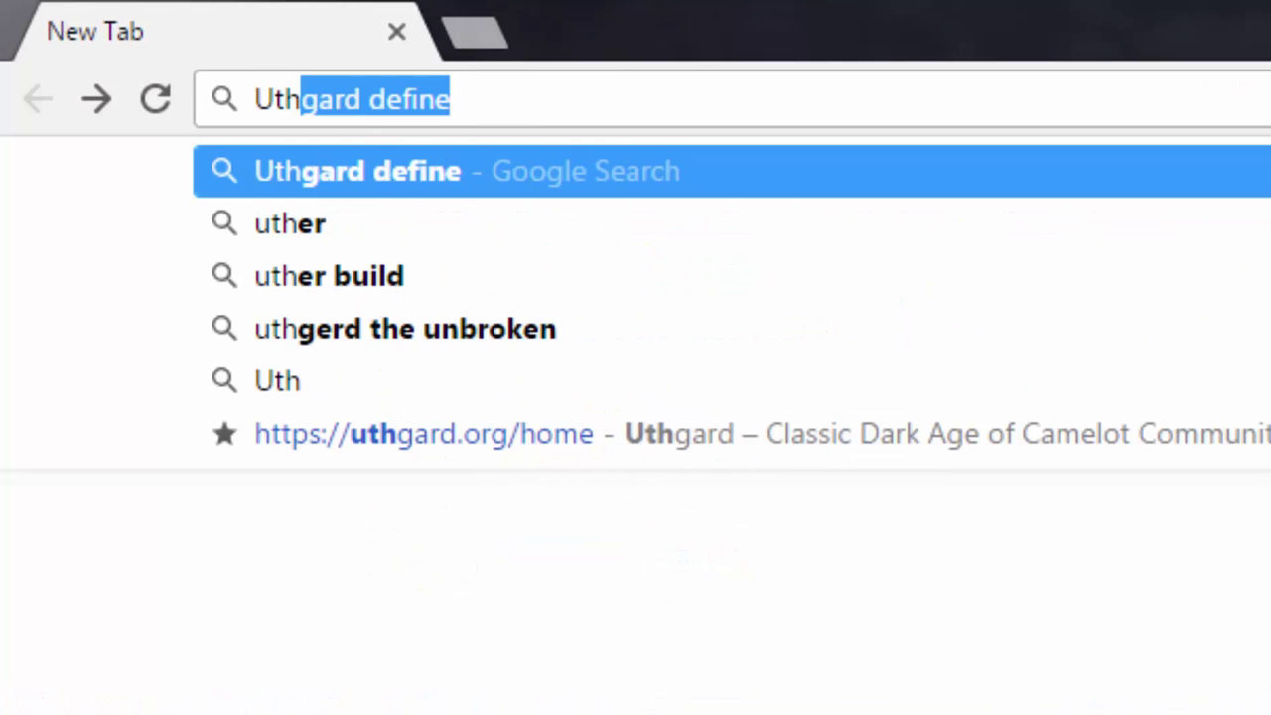
type("gard")
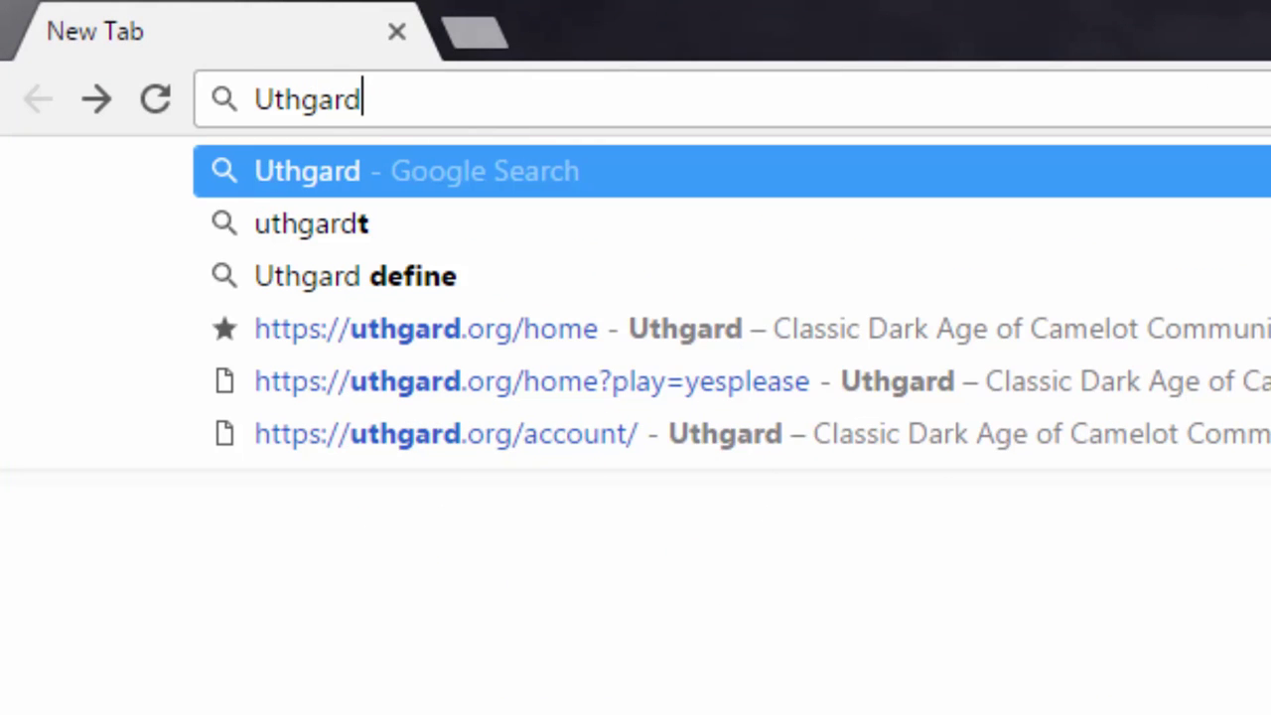
type(".org")
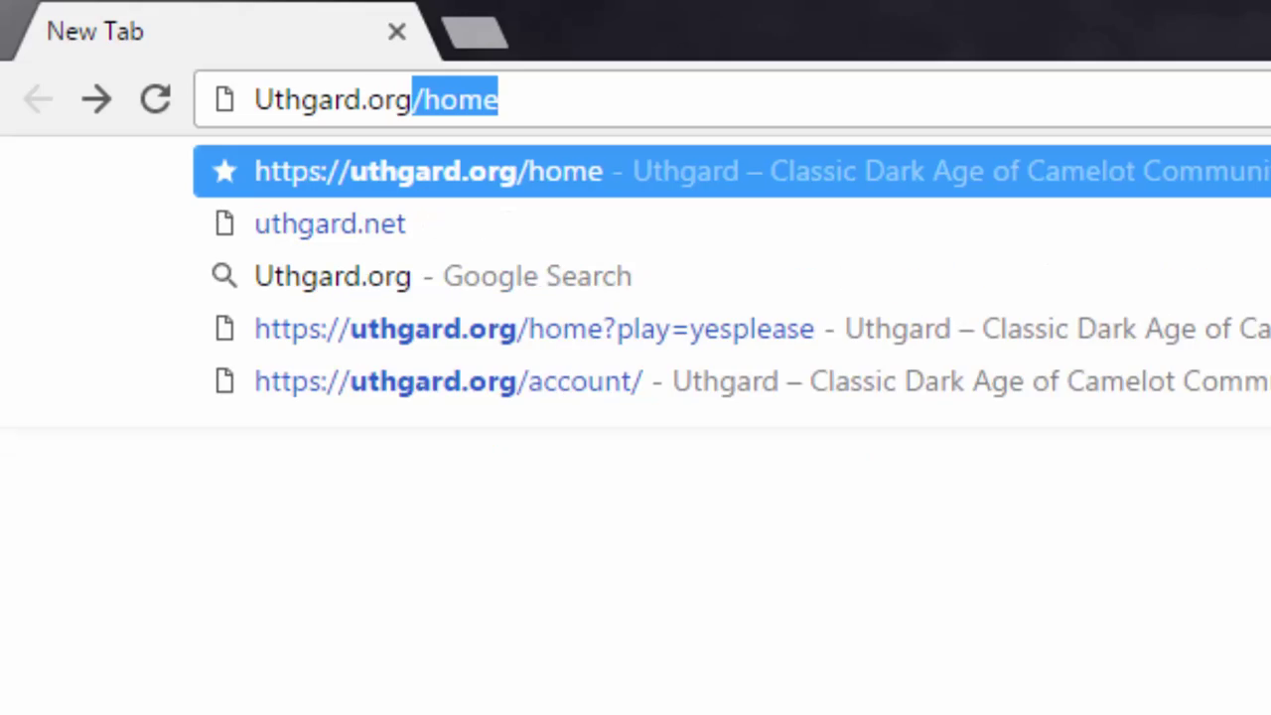
key("Delete")
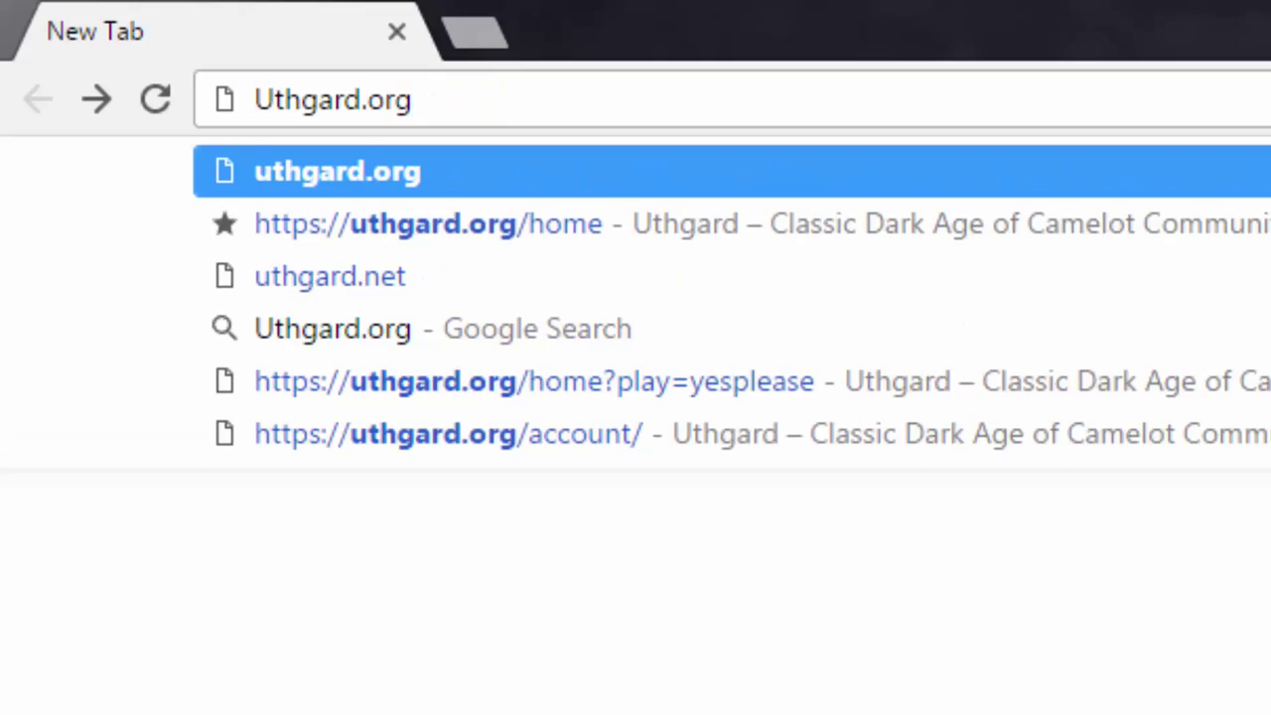
key("Return")
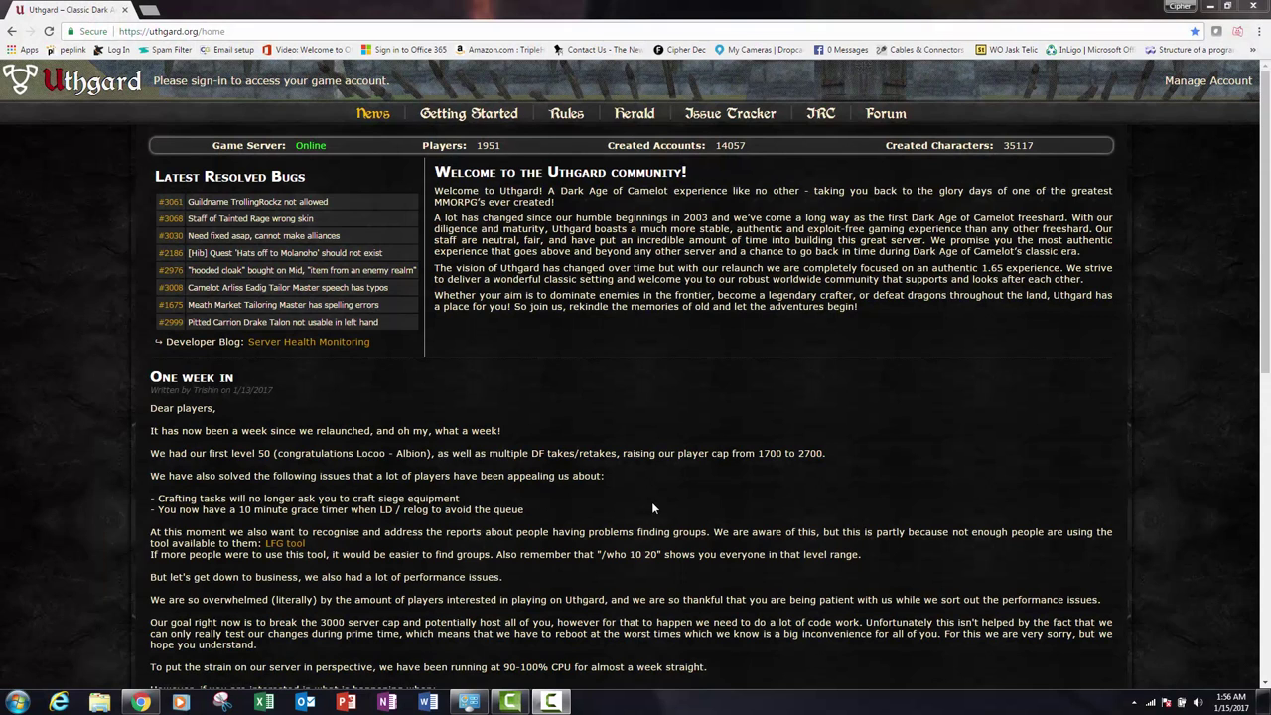
Follow the Getting Started guide's client section to the Dark Age of Camelot Downloads page and download the full game client.
left_click(483, 116)
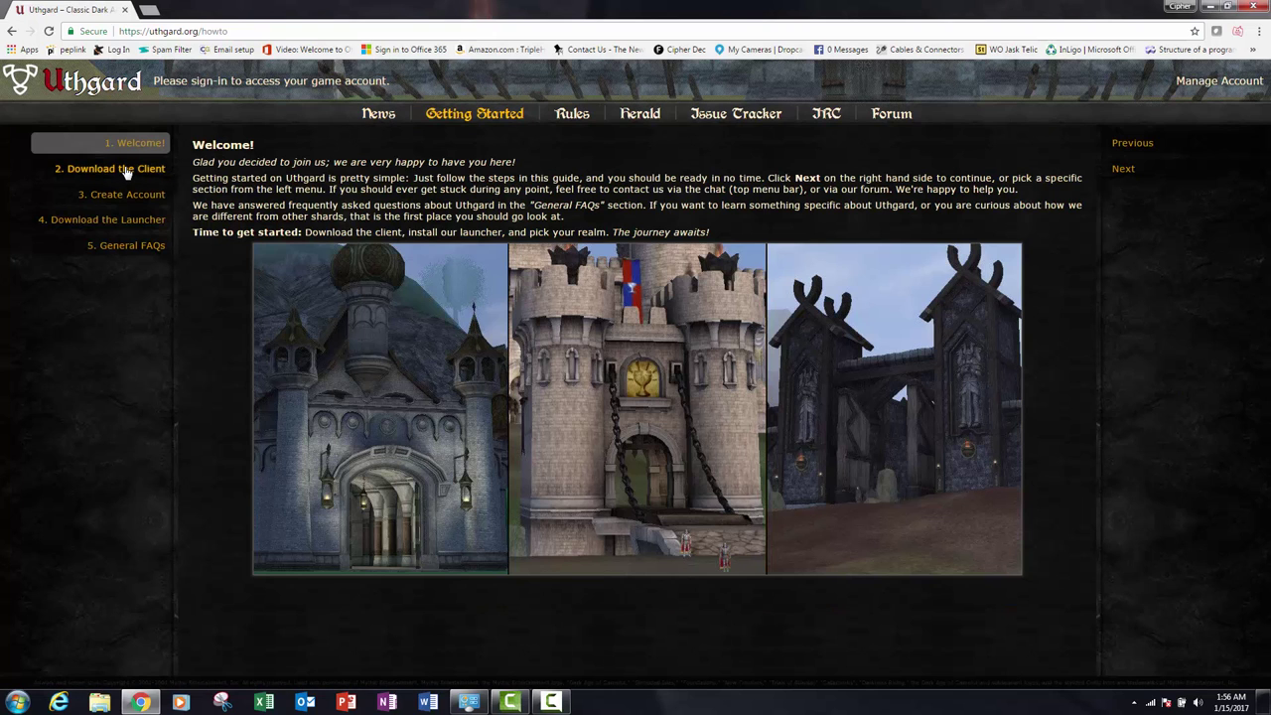
left_click(121, 169)
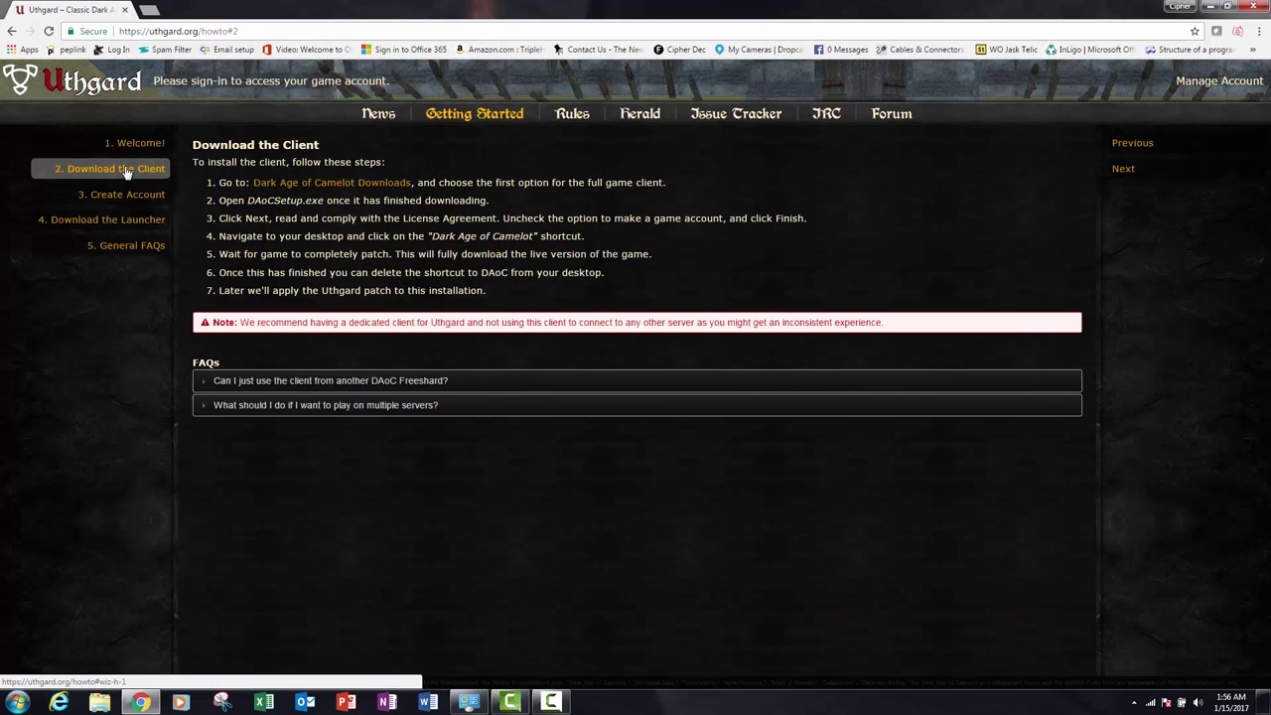
left_click(369, 185)
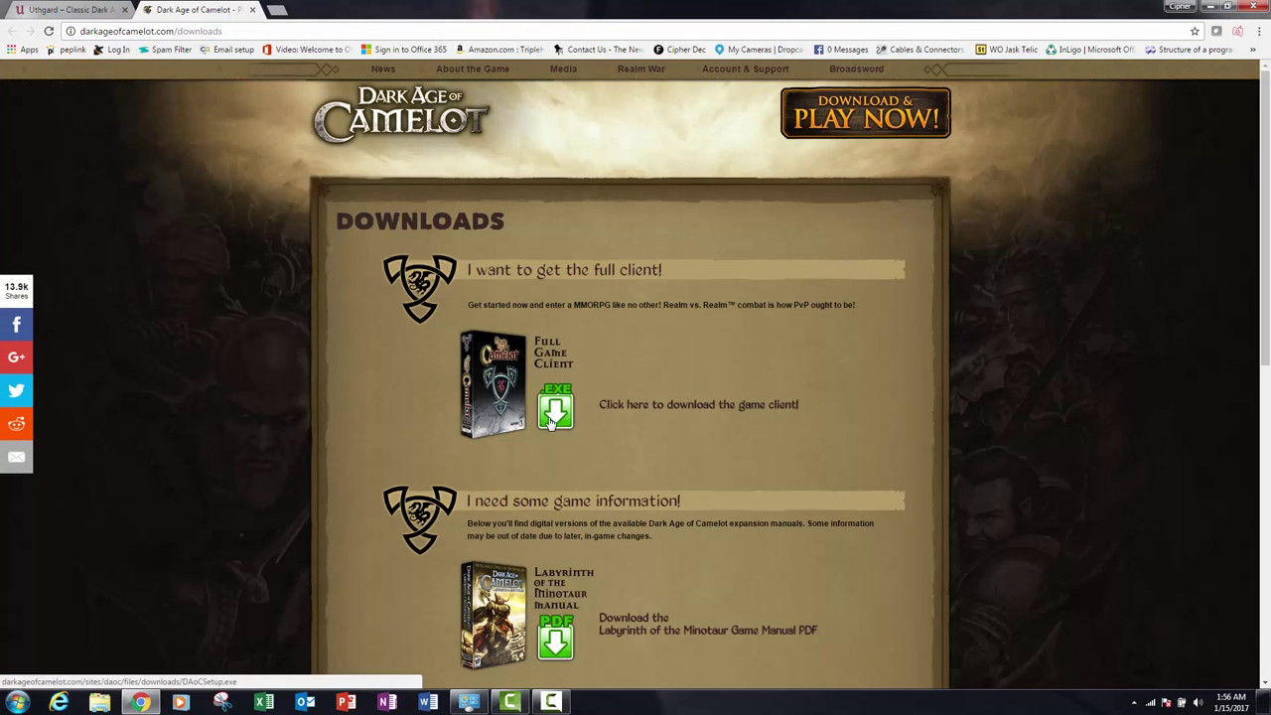
left_click(548, 421)
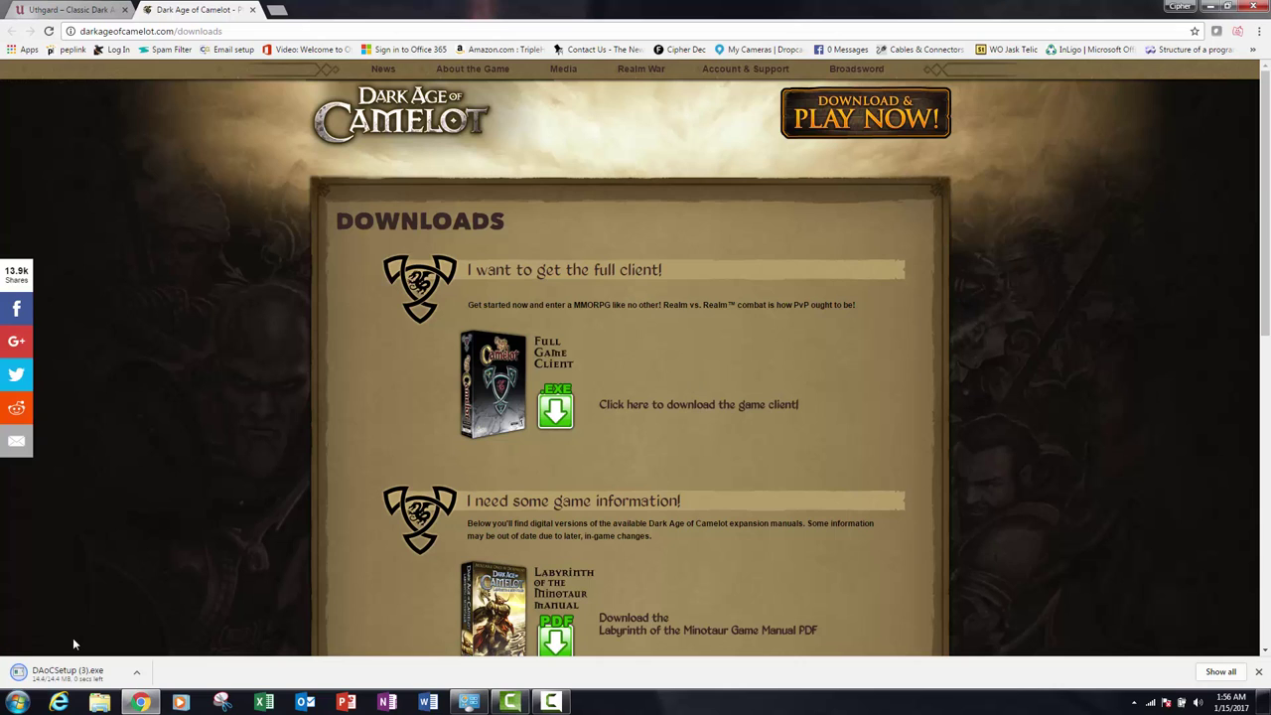
Run the downloaded DAoCSetup installer and bring the Uthgard client instructions back up behind it.
left_click(66, 680)
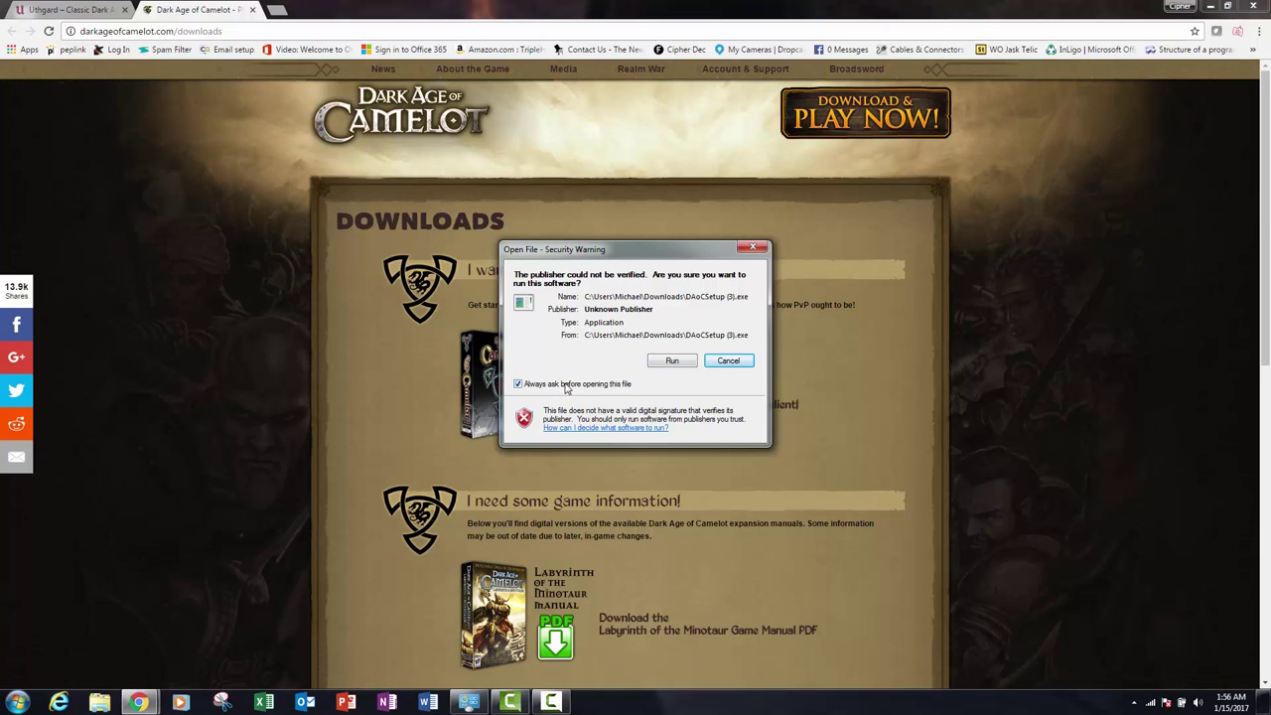
left_click(673, 361)
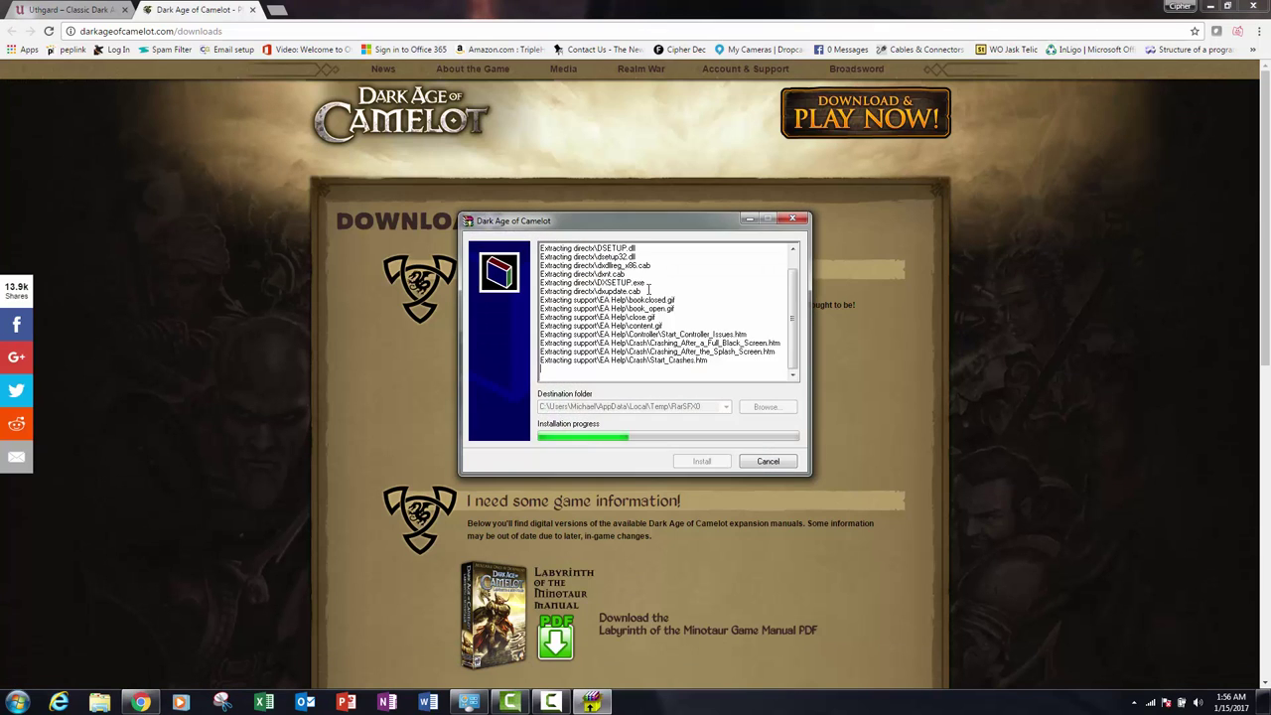
left_click(44, 9)
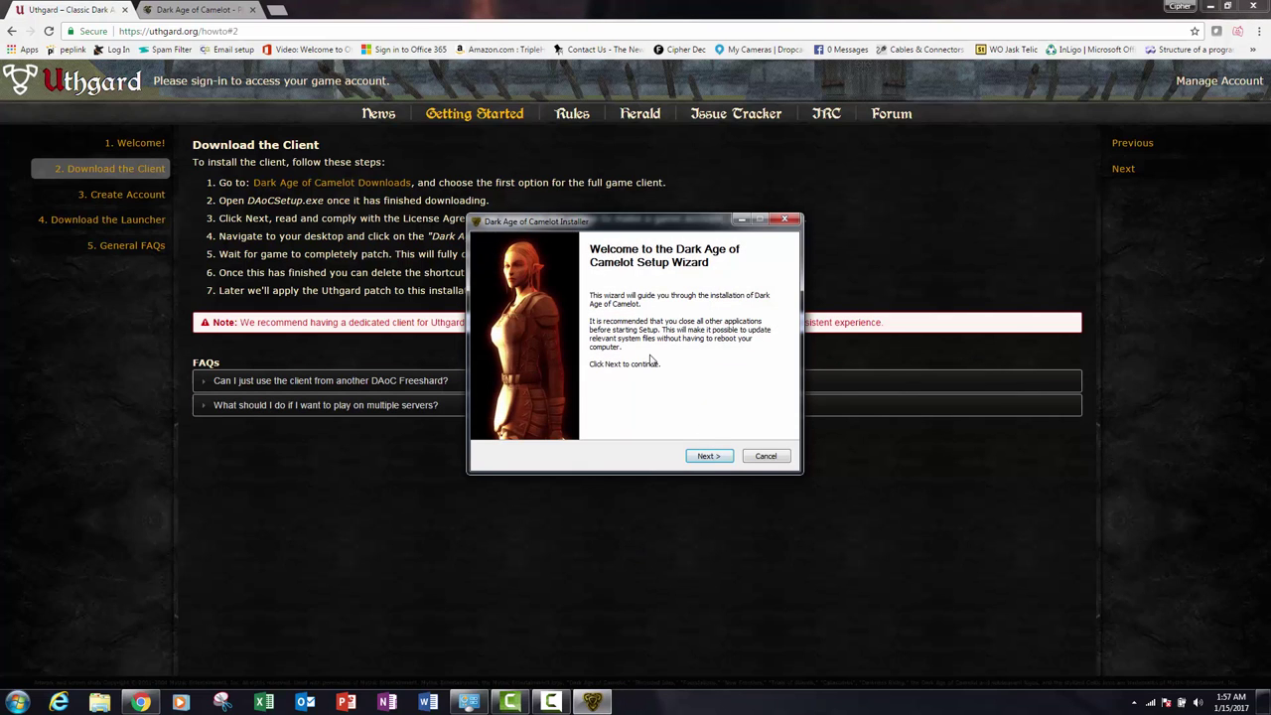
Install Dark Age of Camelot in the proposed Electronic Arts folder, accepting the license agreement and declining to create a game account.
left_click(708, 457)
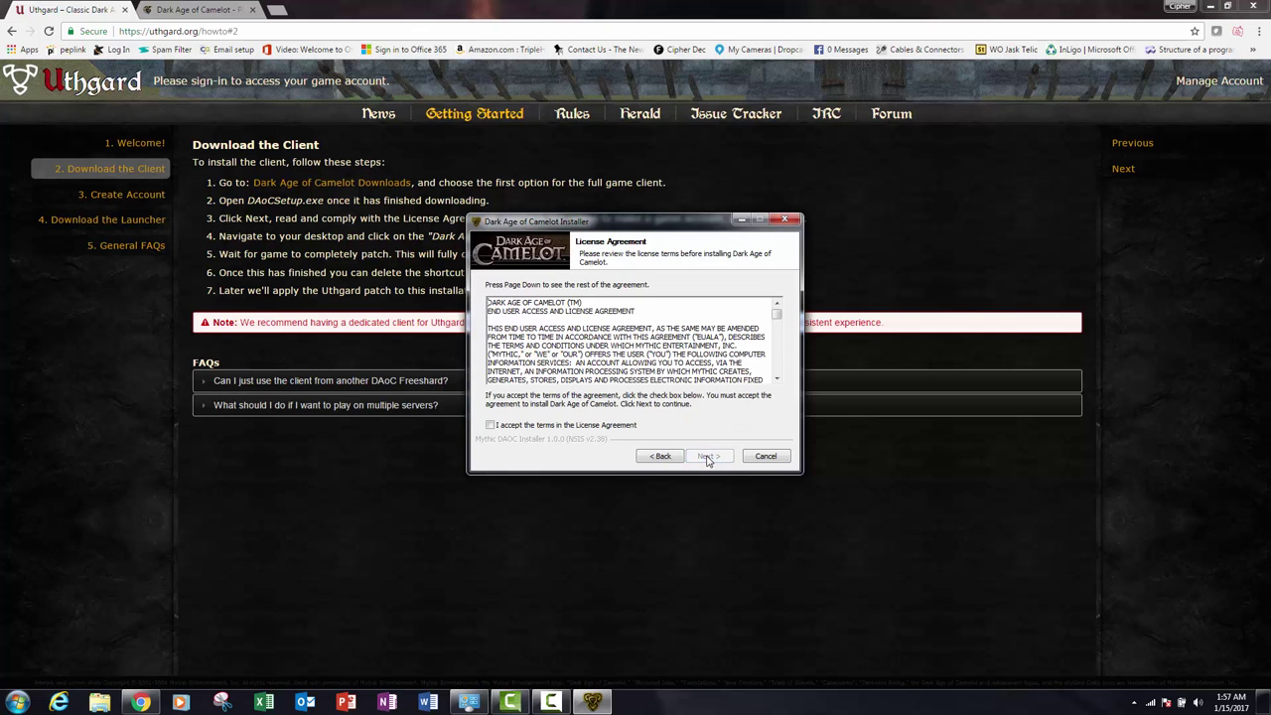
scroll(621, 356, "down", 15)
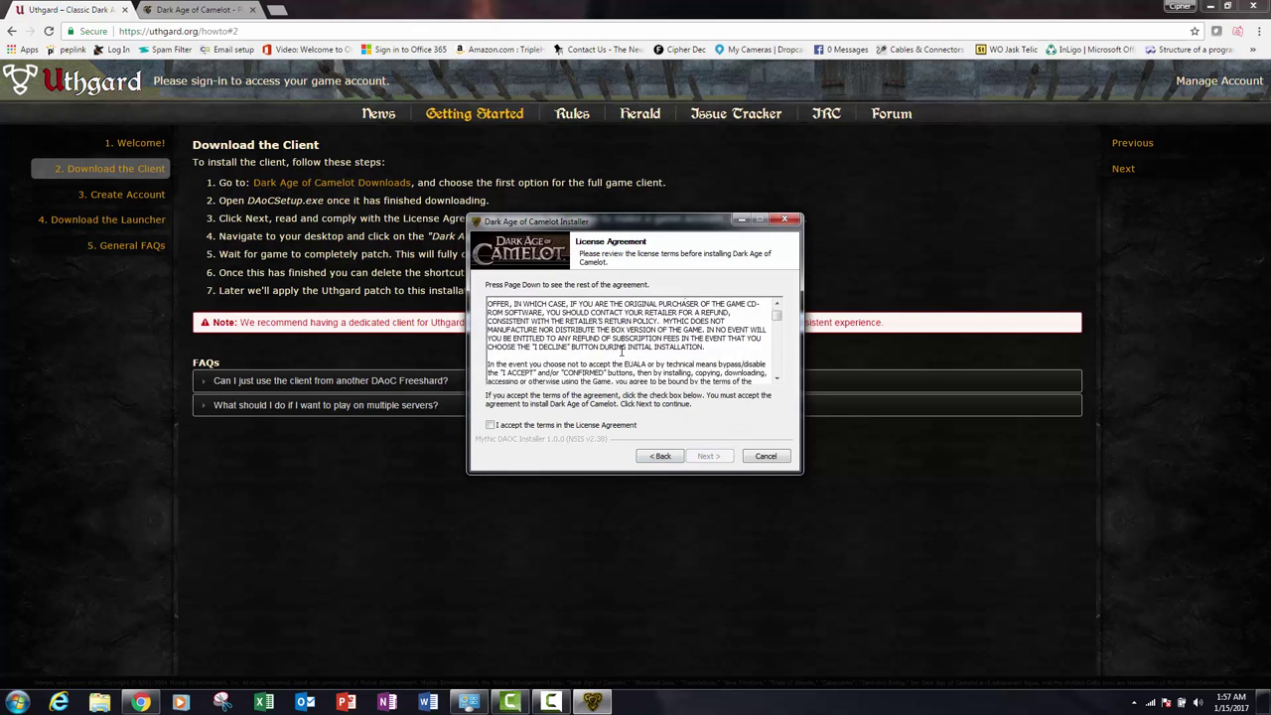
scroll(620, 354, "down", 6)
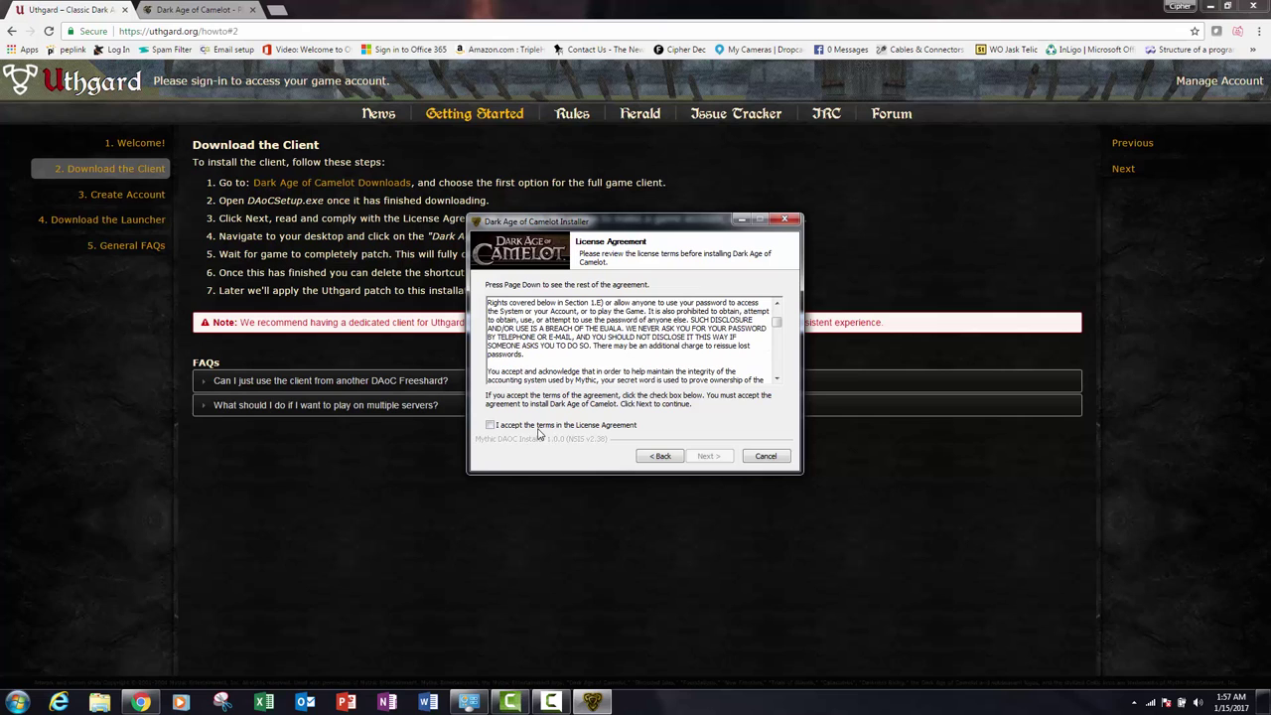
left_click(490, 425)
left_click(707, 456)
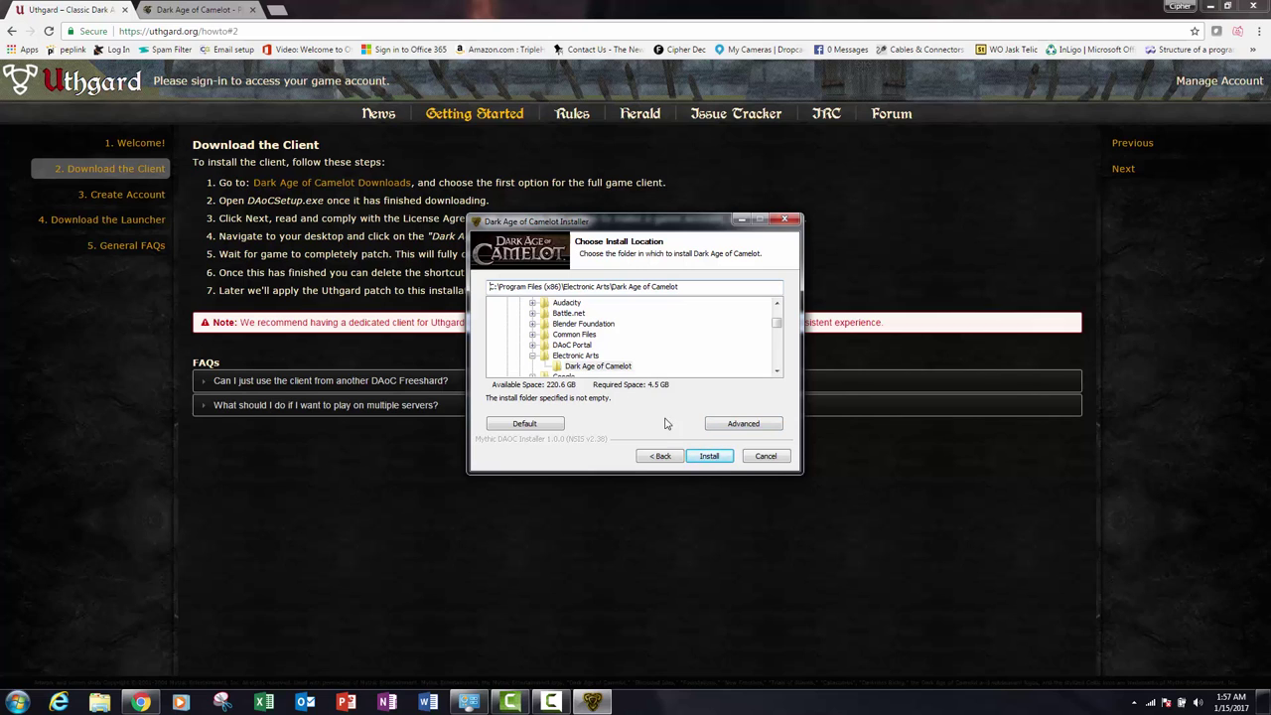
left_click(709, 456)
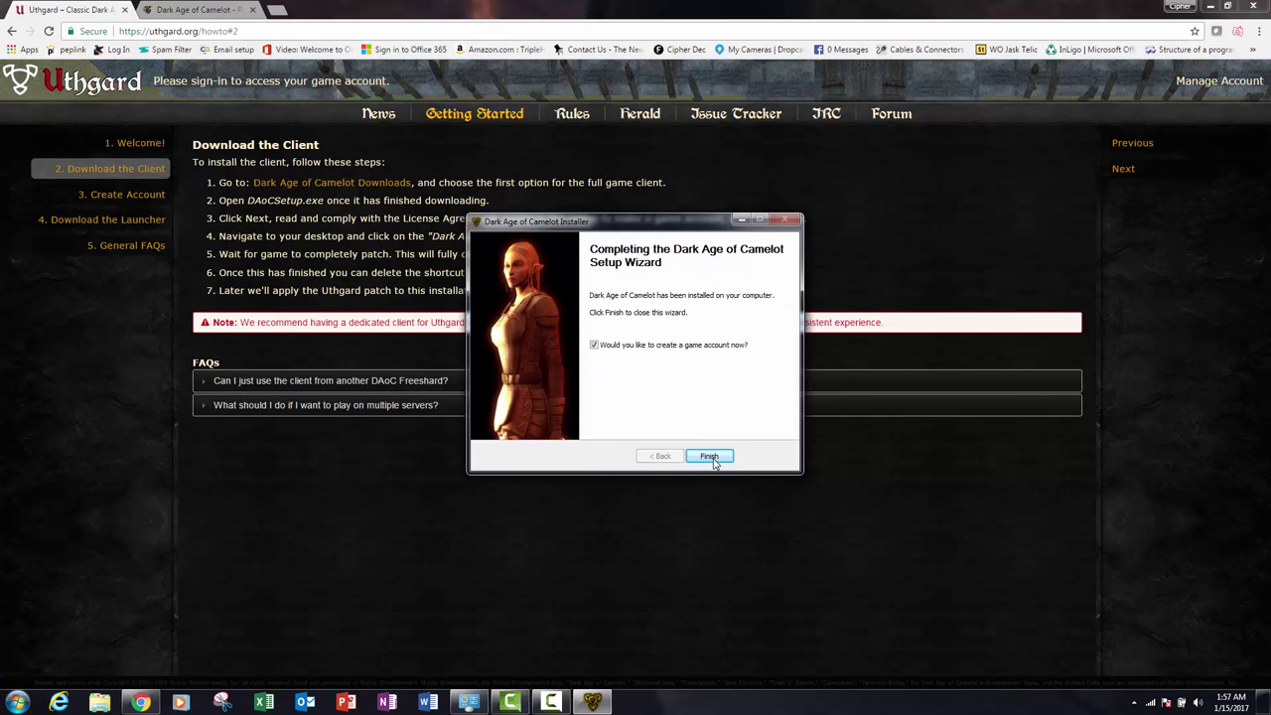
left_click(592, 346)
left_click(713, 458)
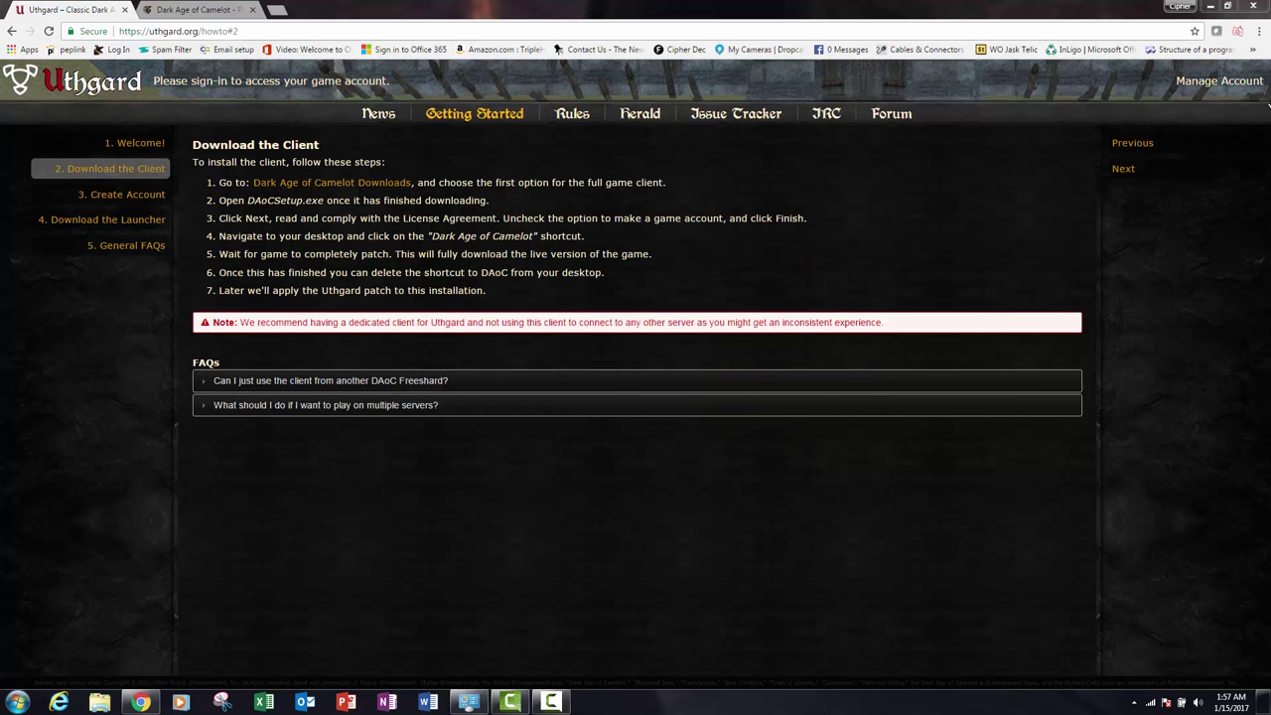
Start Dark Age of Camelot from the desktop, let it patch completely, and close the patcher.
left_click(1214, 7)
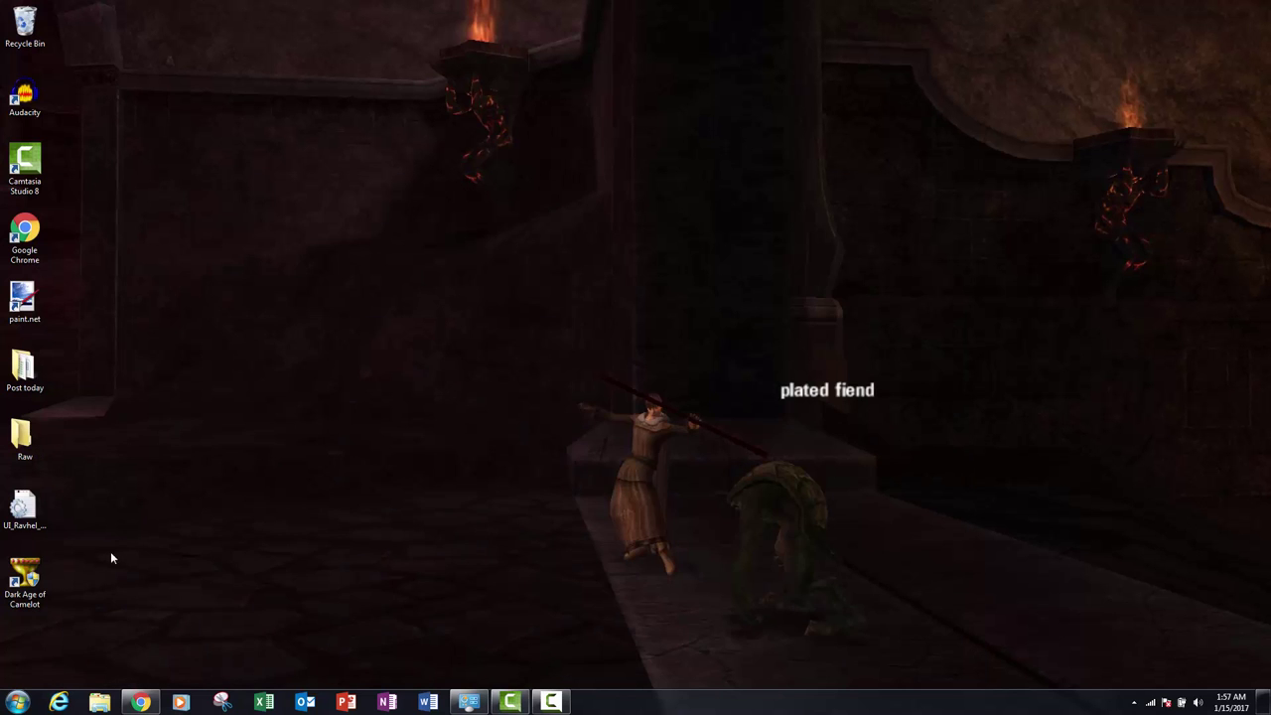
double_click(30, 573)
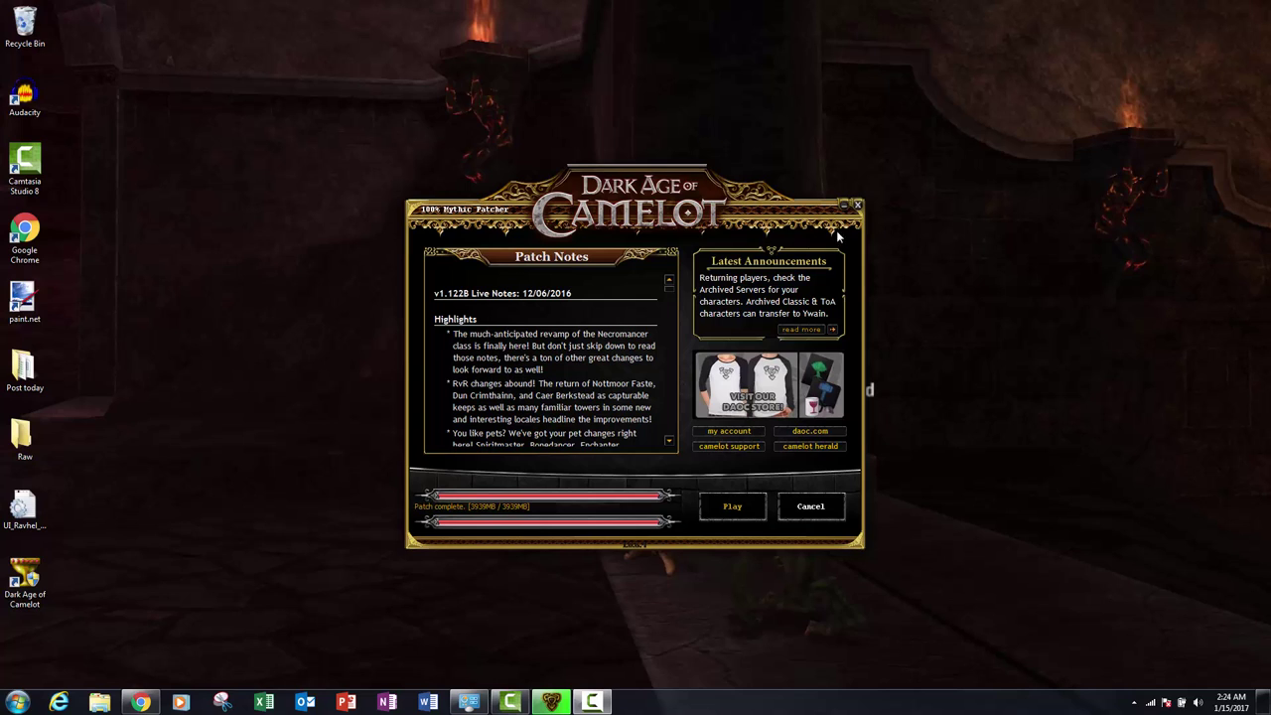
left_click(858, 208)
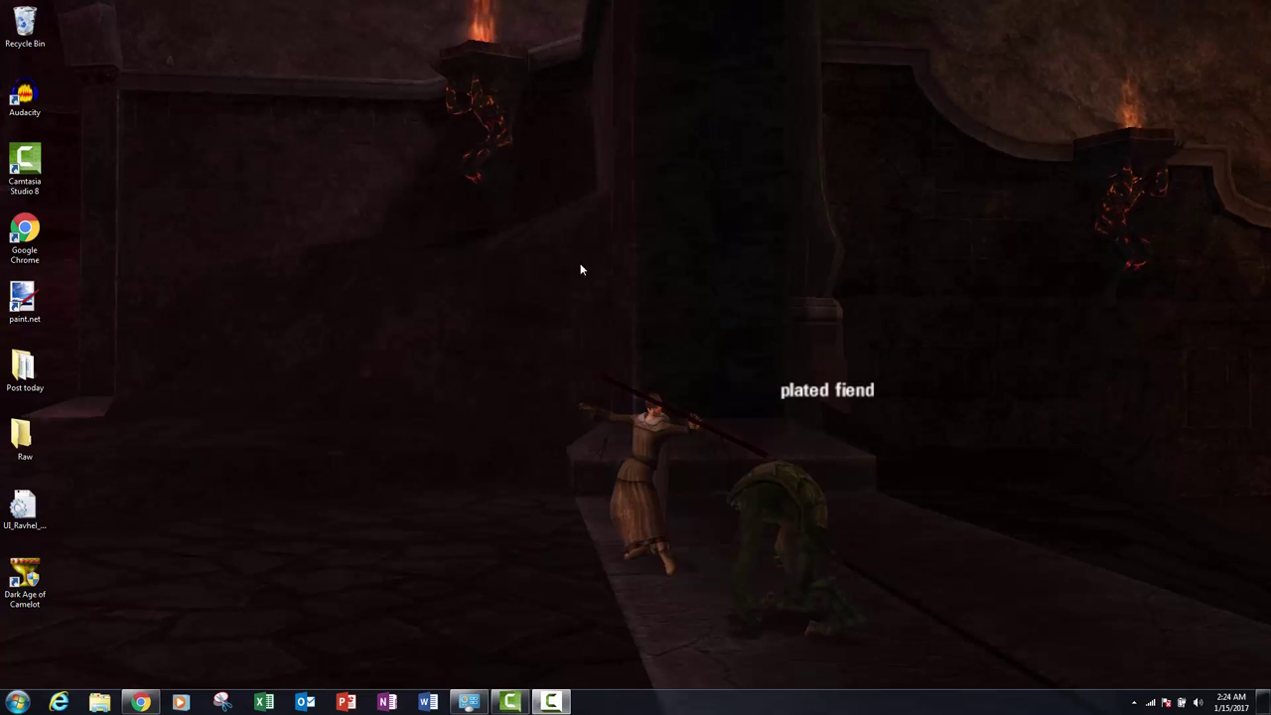
Delete the Dark Age of Camelot shortcut from the desktop, moving it to the Recycle Bin.
left_click(35, 584)
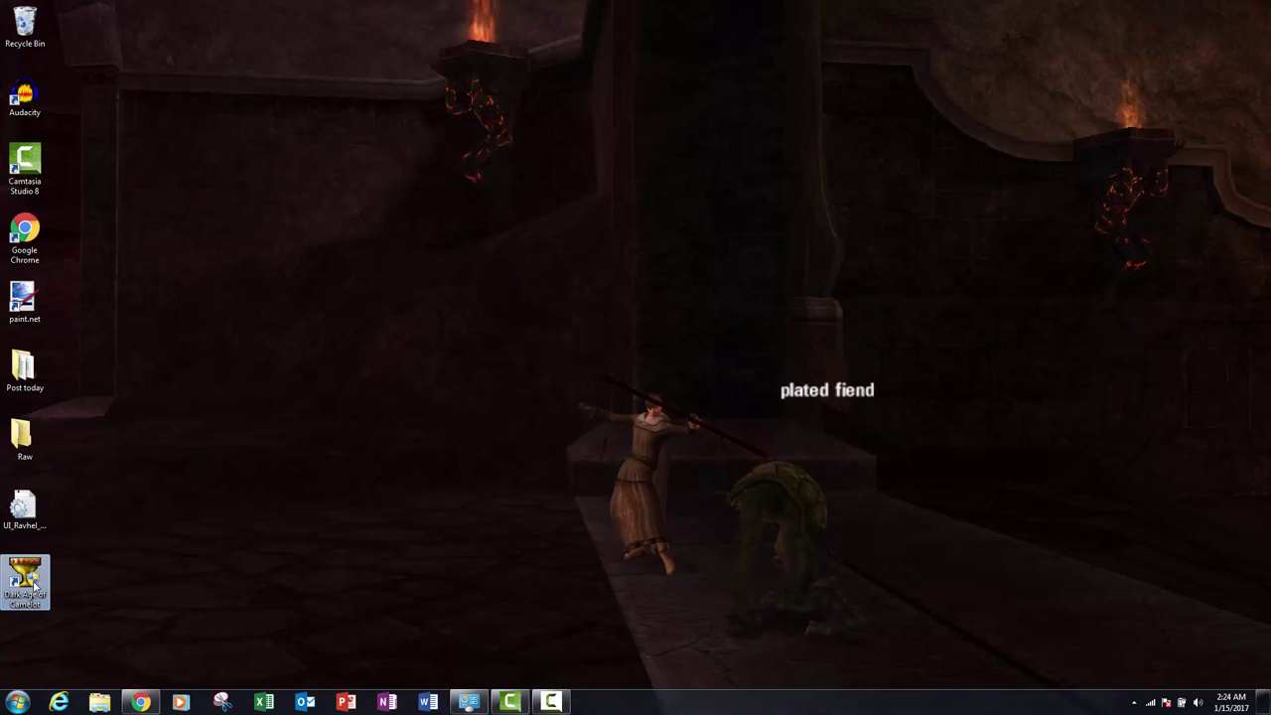
key("Delete")
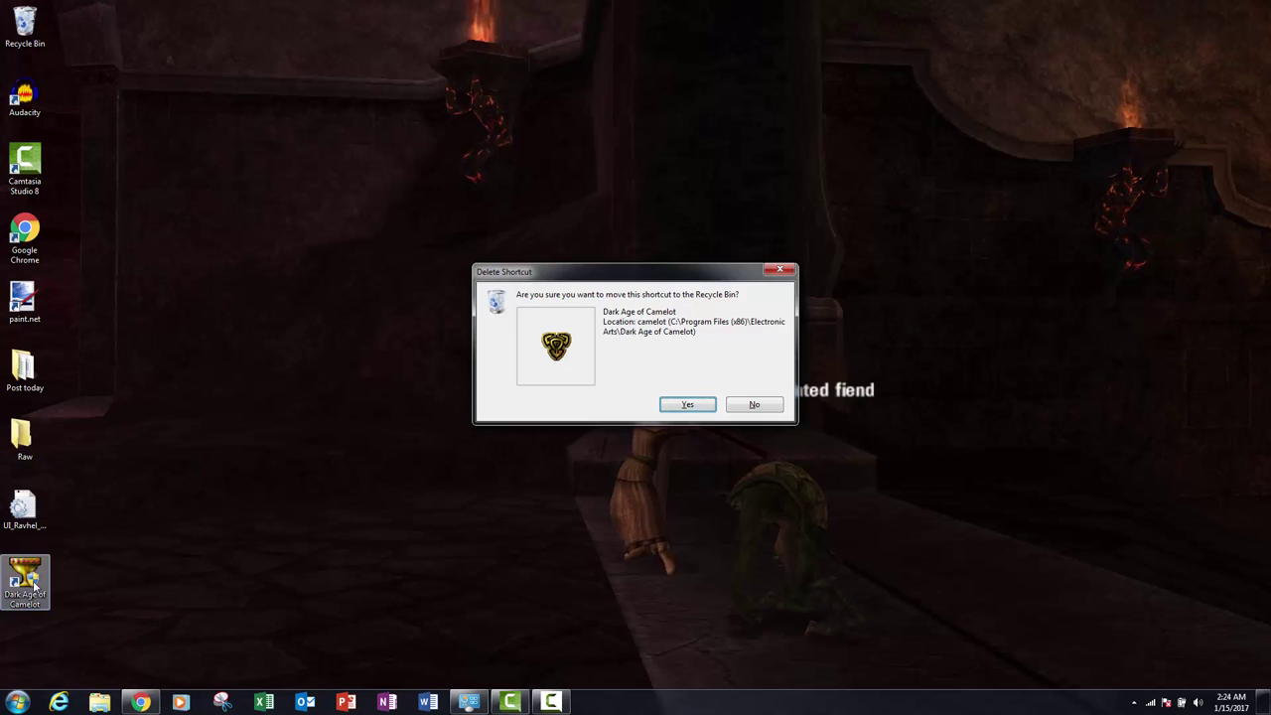
key("Return")
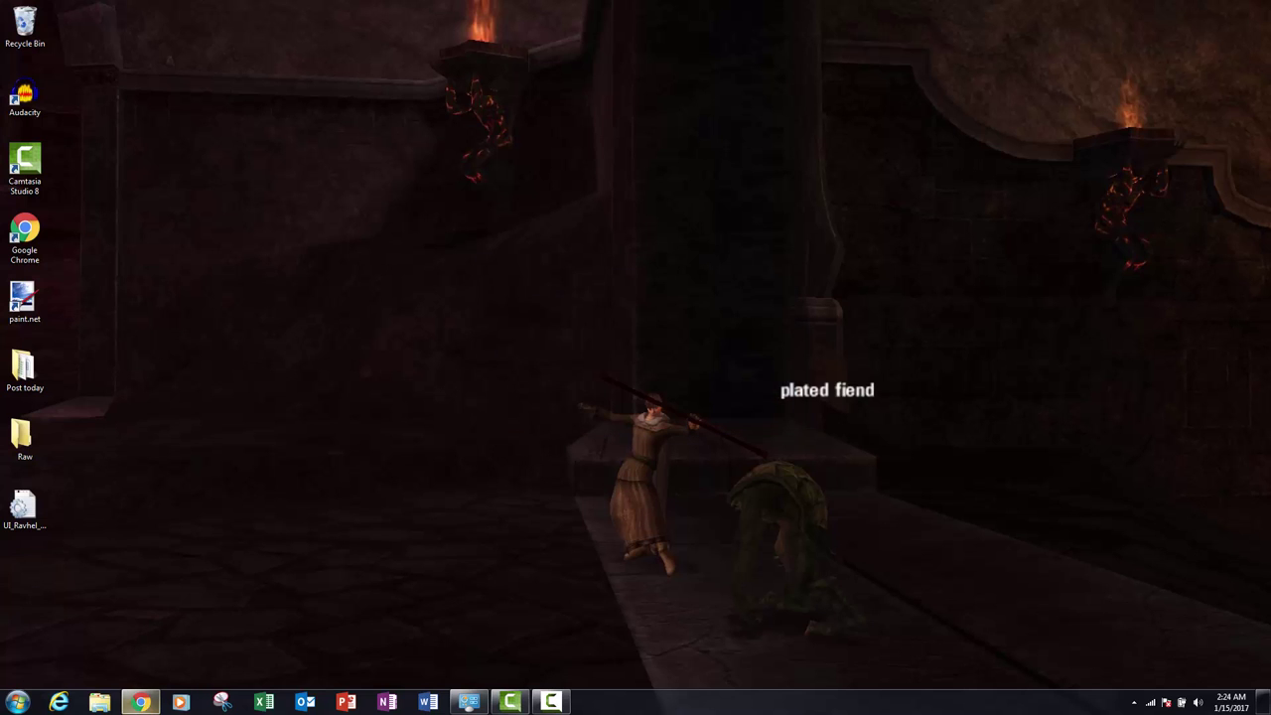
Return to the Uthgard guide in Chrome and sign in to Manage Account from the Create Account section with the saved account.
left_click(262, 591)
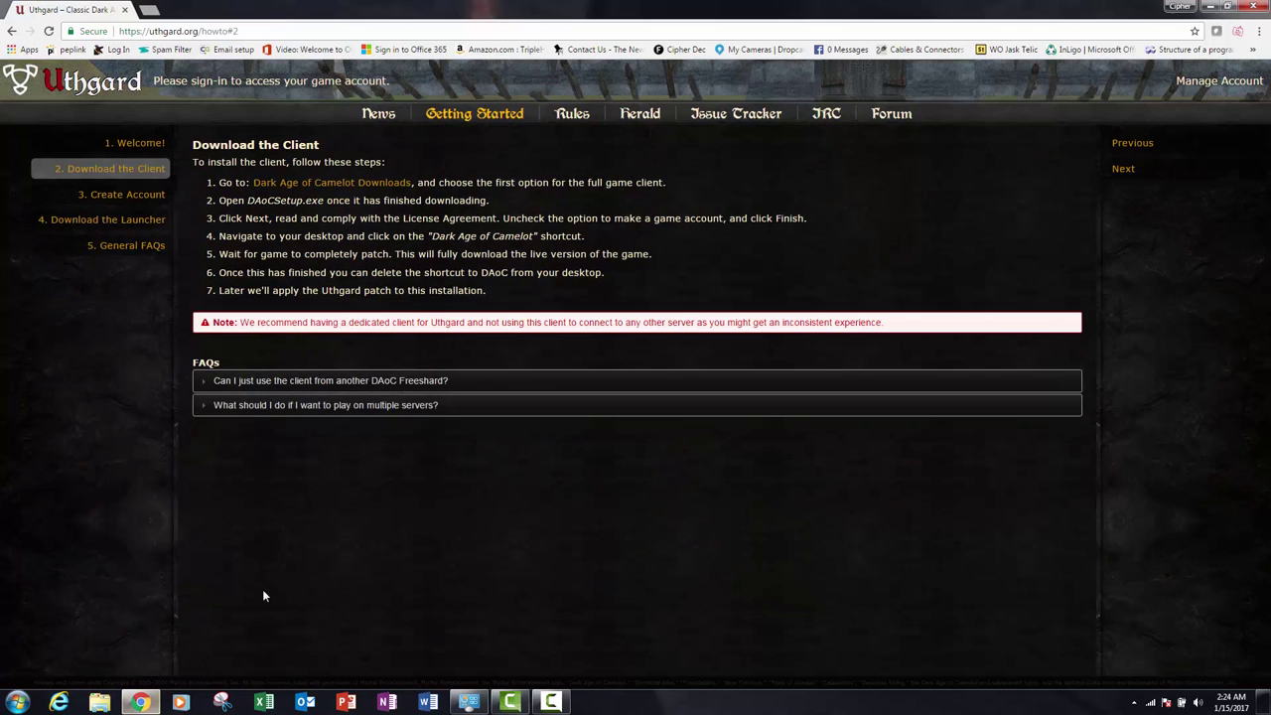
left_click(117, 199)
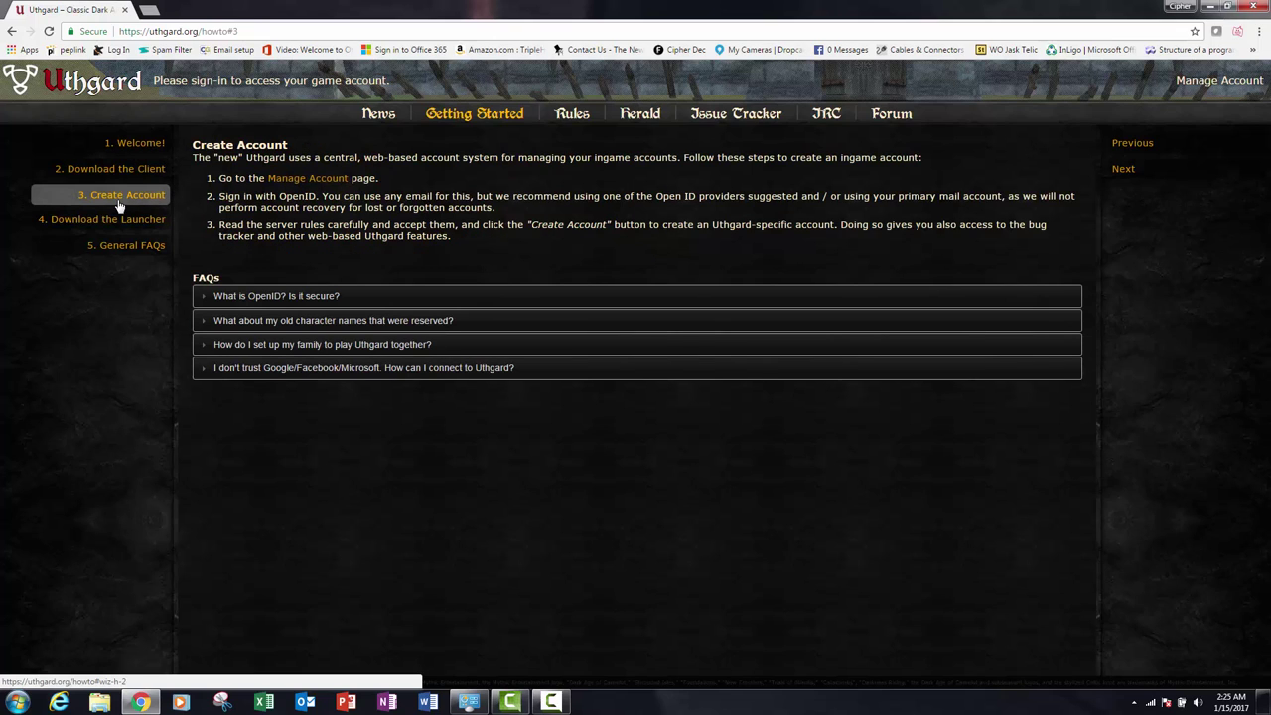
left_click(303, 179)
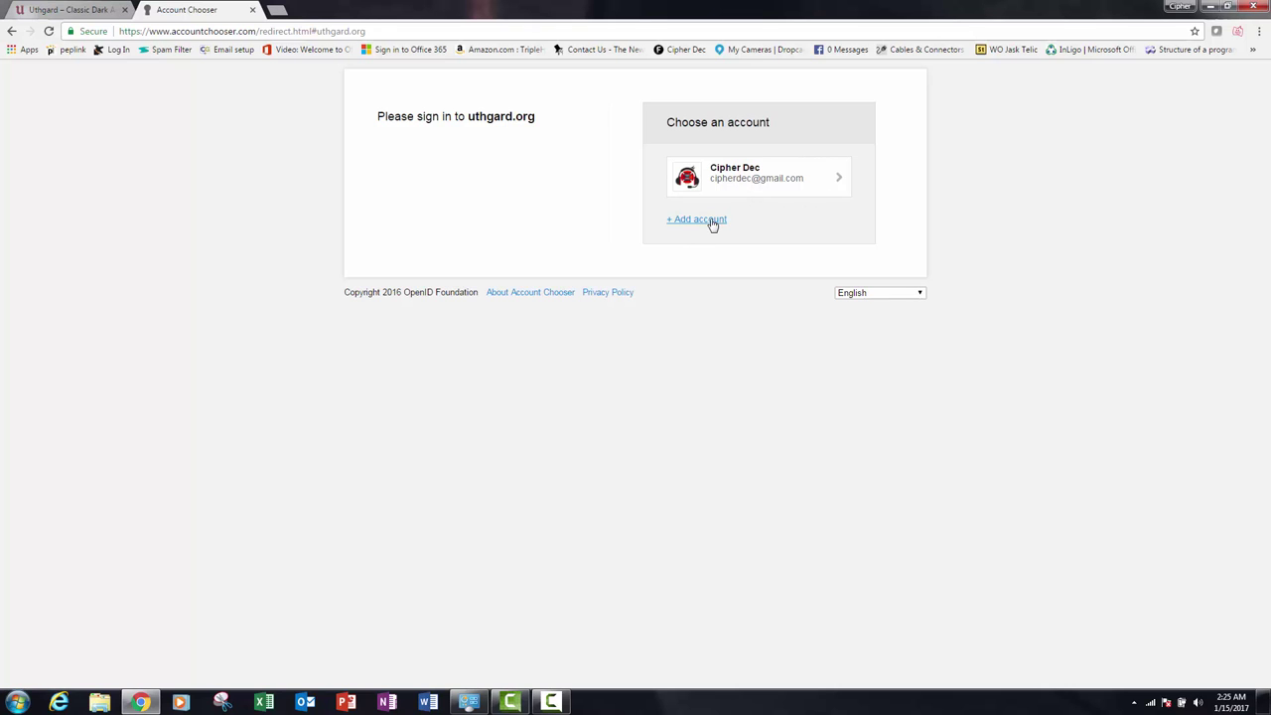
left_click(735, 176)
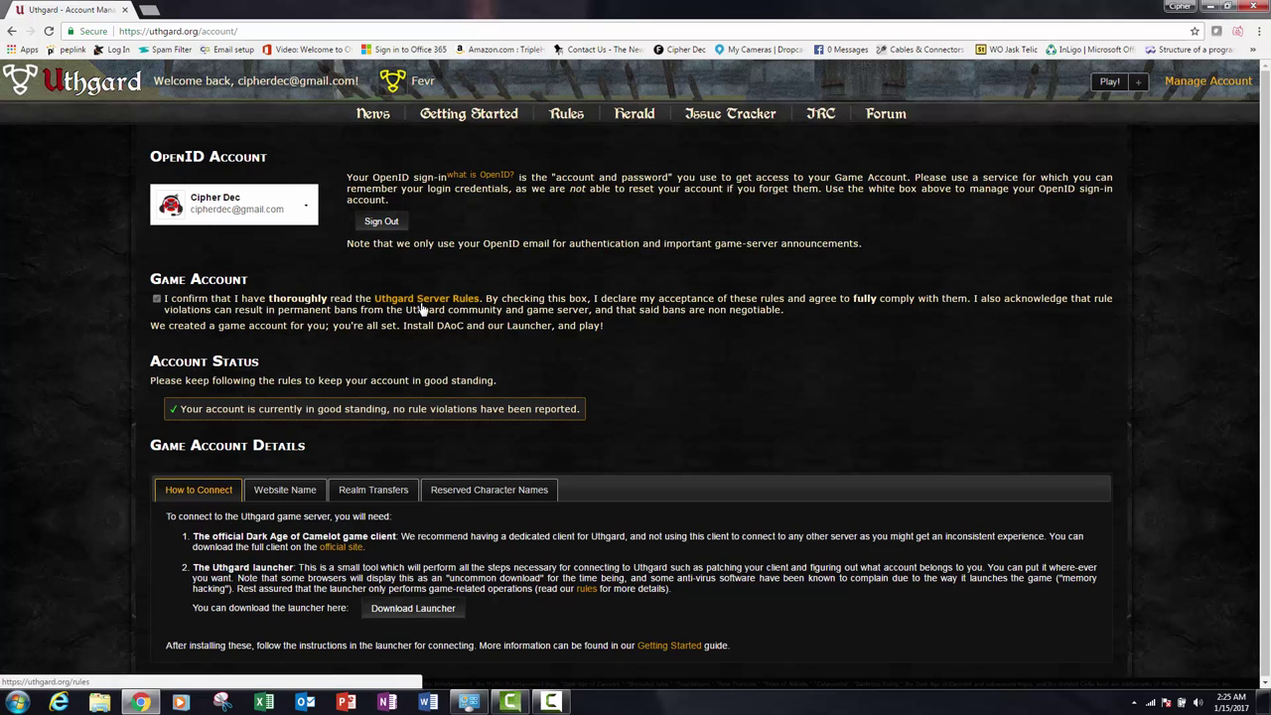
Open the Download the Launcher section of the Getting Started guide.
left_click(487, 117)
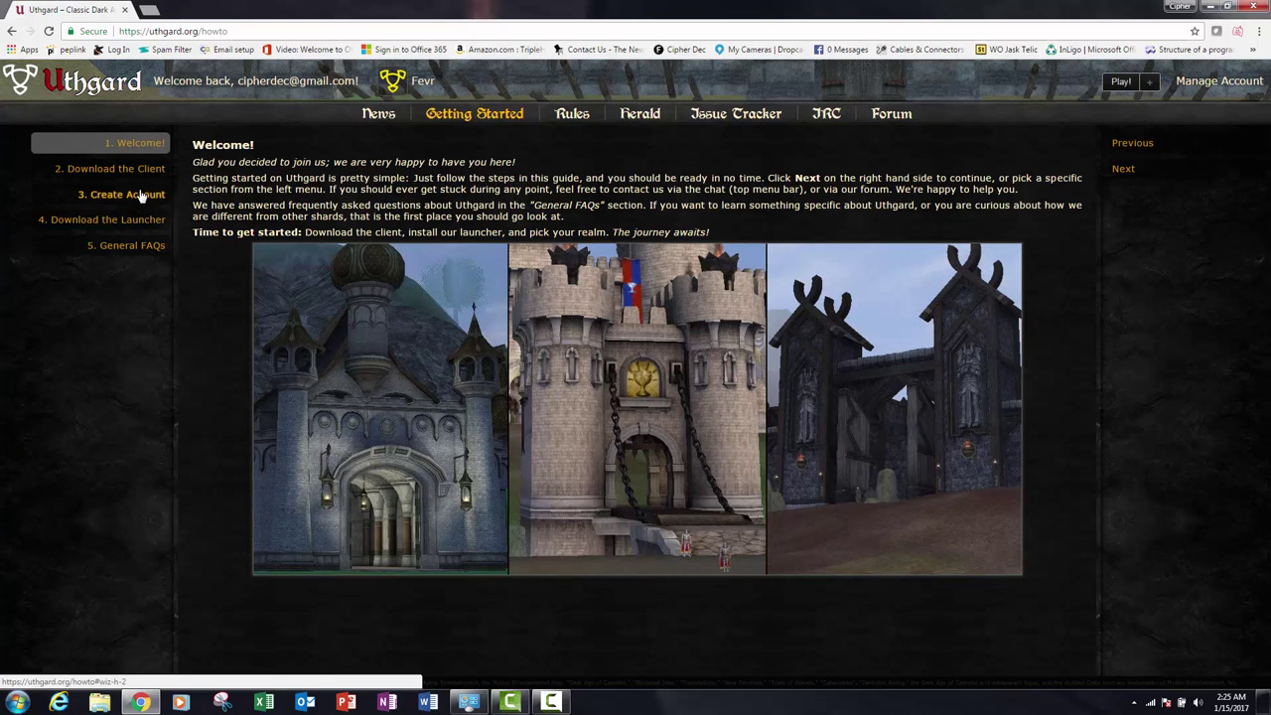
left_click(111, 223)
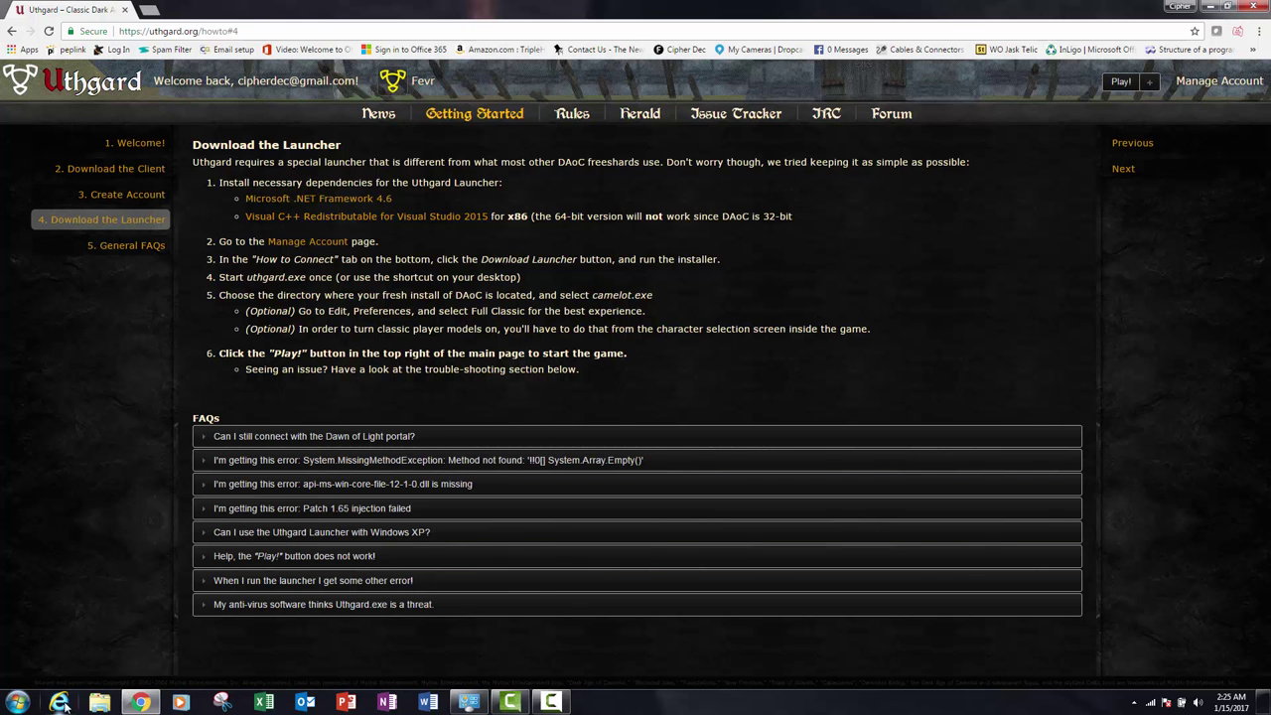
Check the Program Files folders on Local Disk (C:) in File Explorer and return to the launcher instructions.
left_click(105, 704)
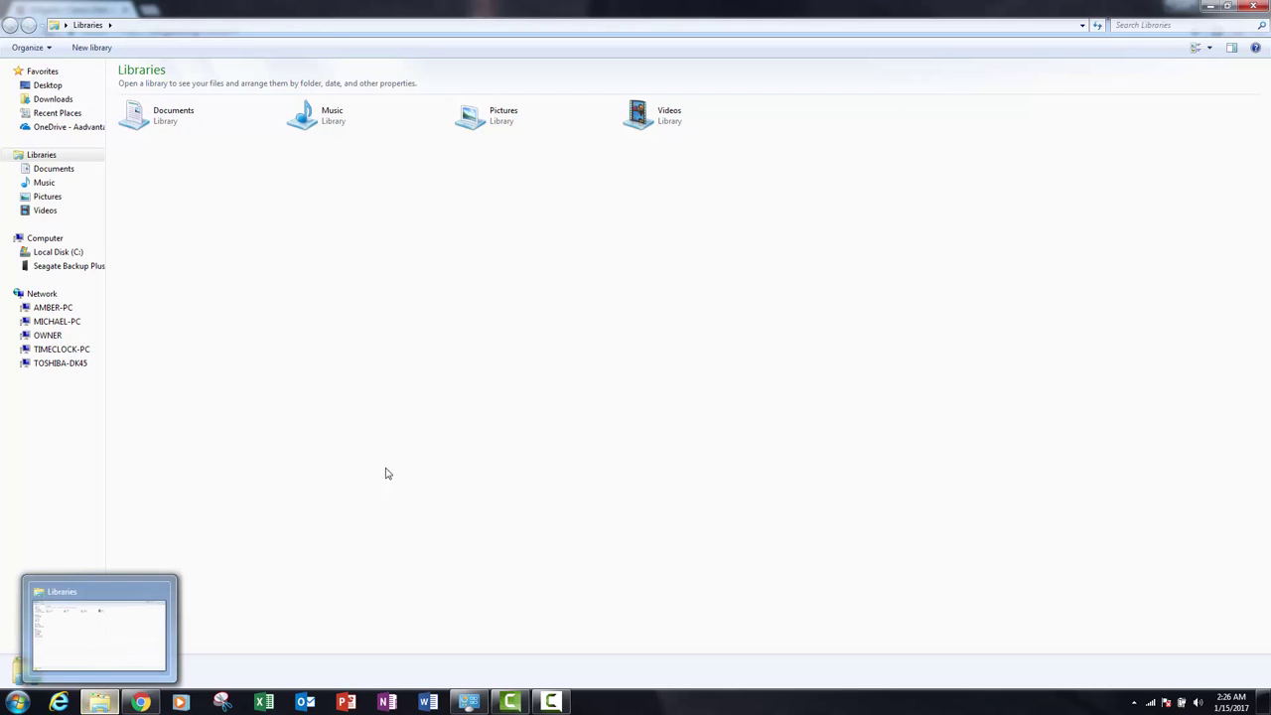
left_click(60, 252)
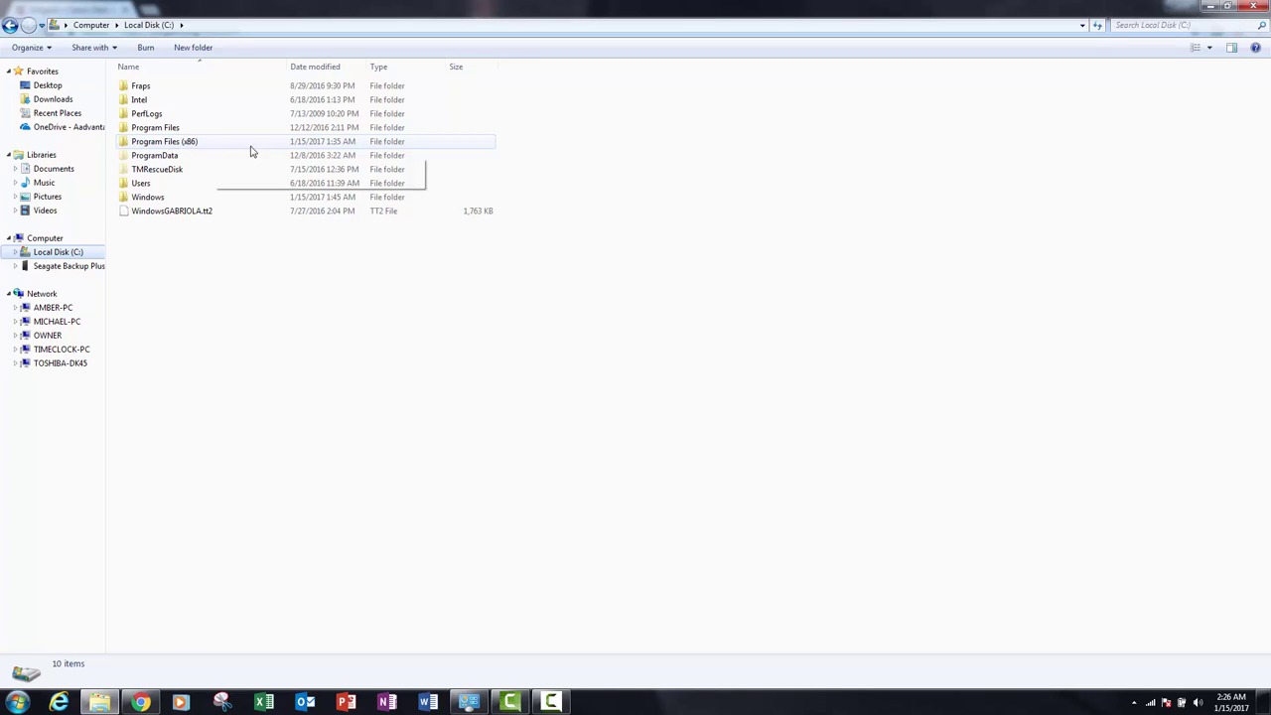
left_click(1210, 7)
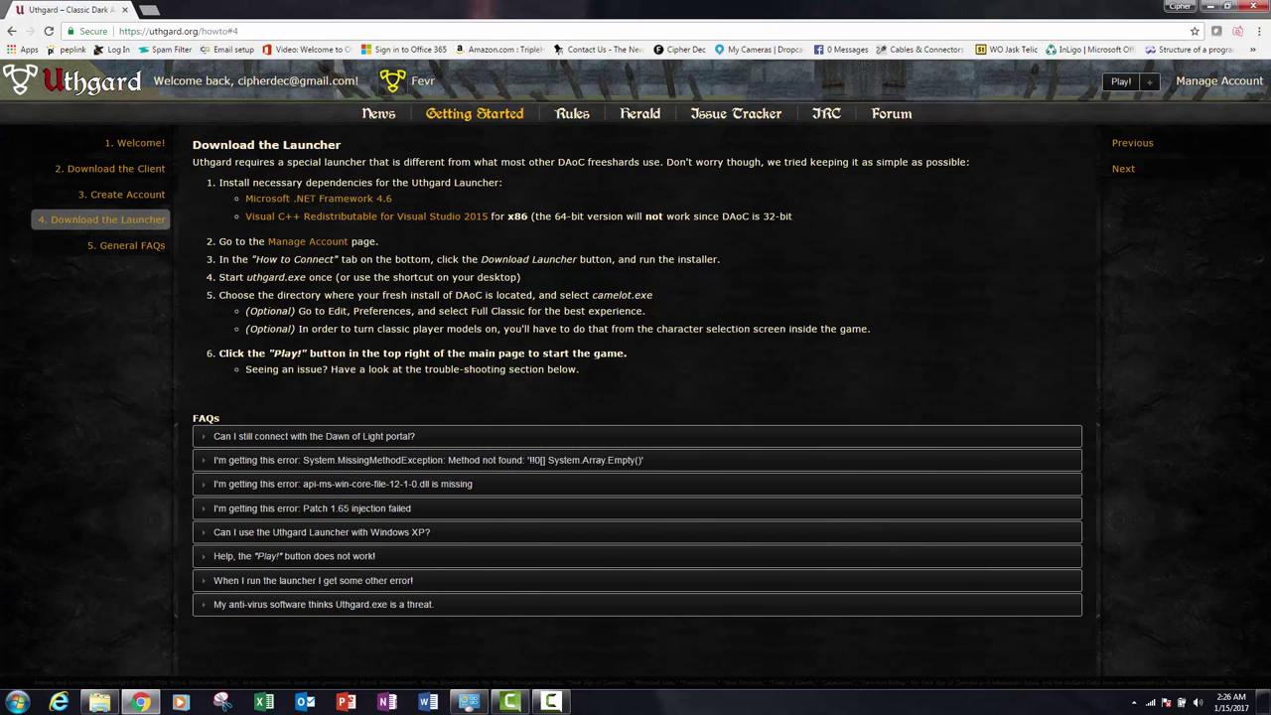
Download vc_redist.x86.exe from the guide's Visual C++ Redistributable for Visual Studio 2015 link.
left_click(459, 218)
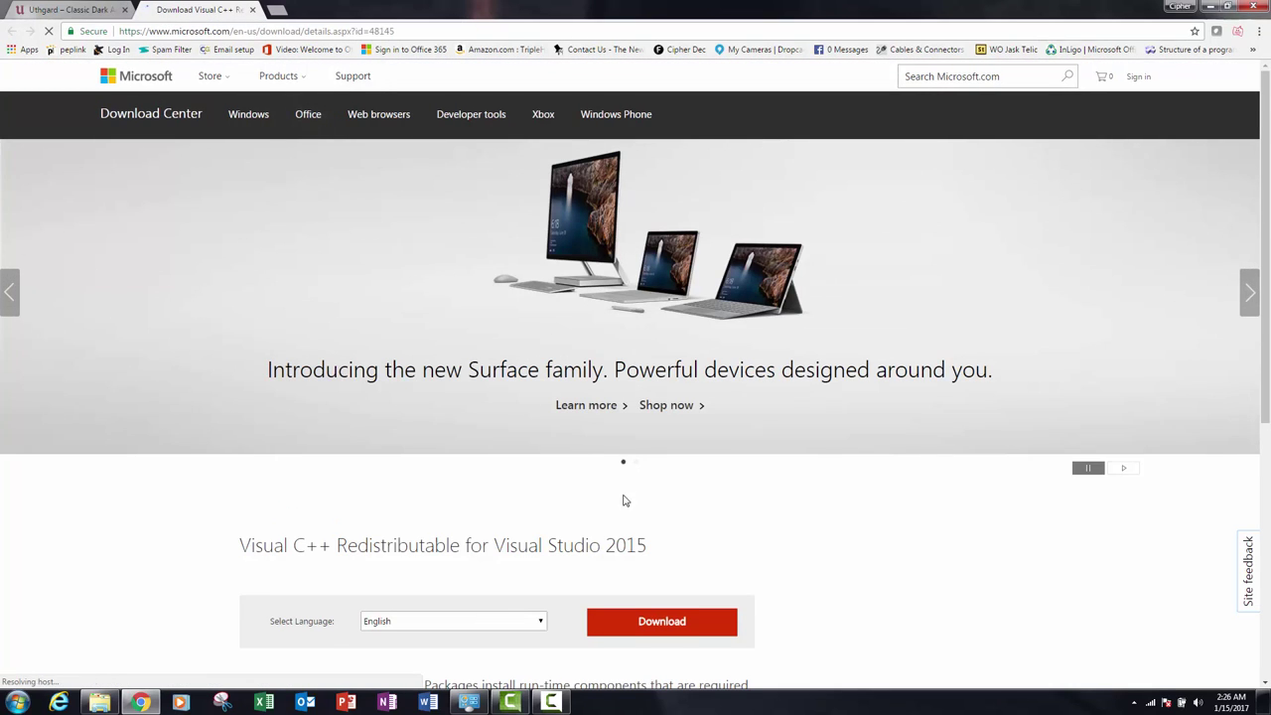
scroll(609, 525, "down", 2)
scroll(610, 525, "down", 1)
left_click(668, 289)
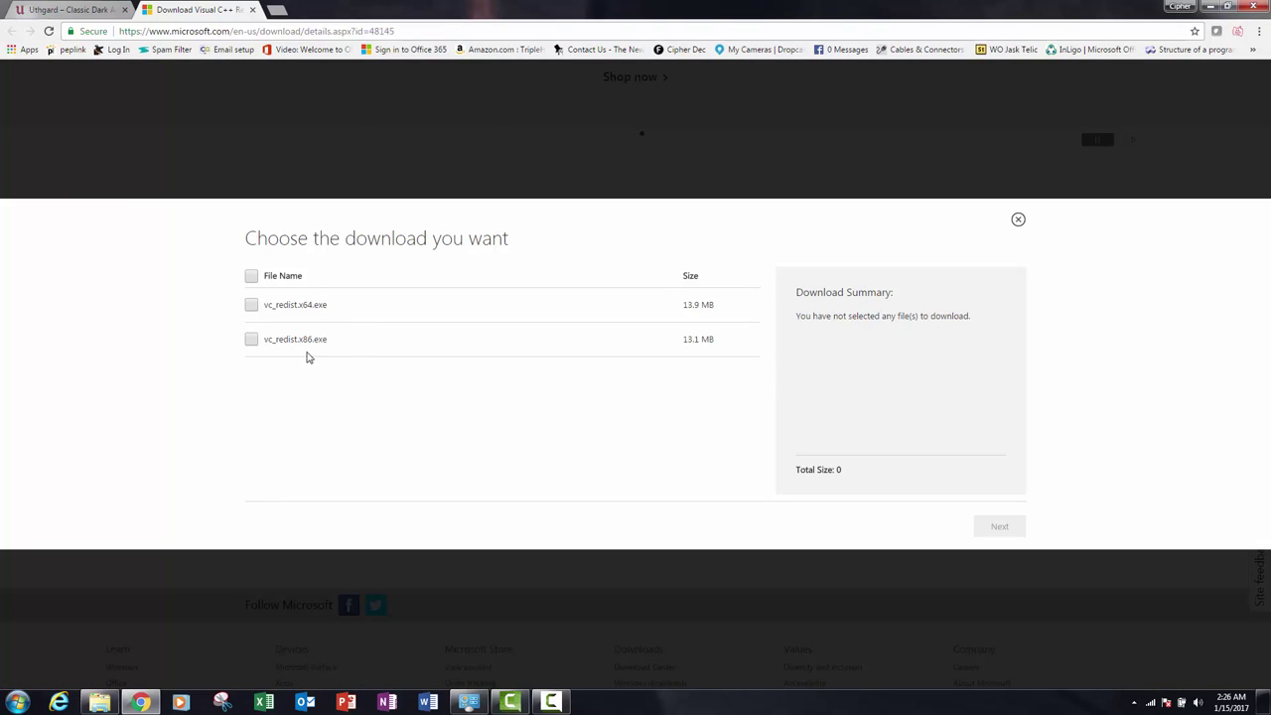
left_click(250, 340)
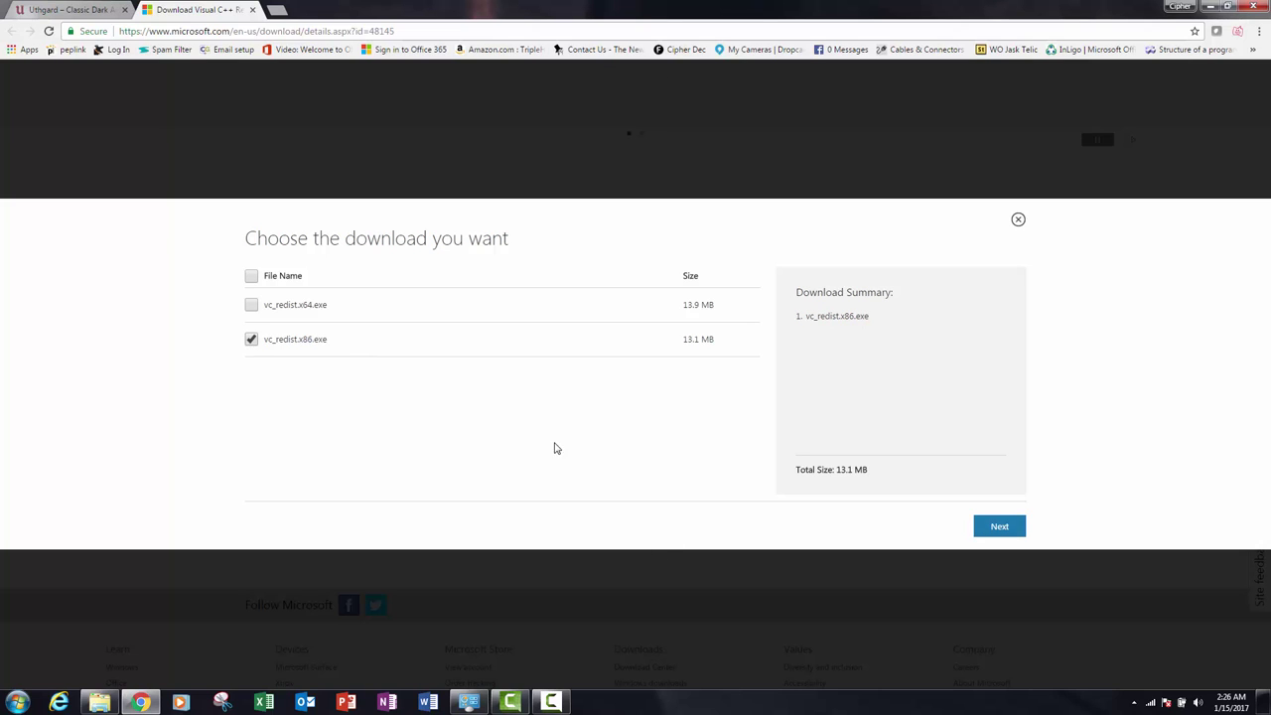
left_click(1009, 526)
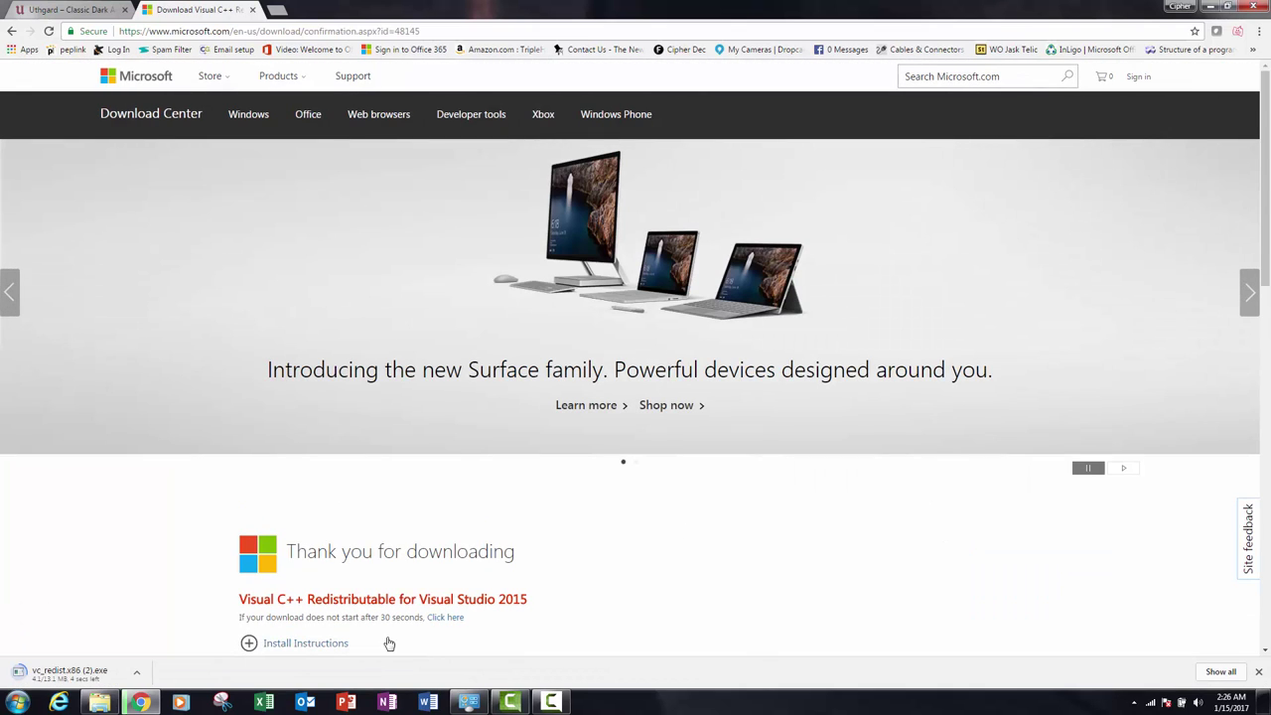
Run the downloaded vc_redist.x86 installer, try to install it with the license terms accepted, and close the setup.
left_click(69, 677)
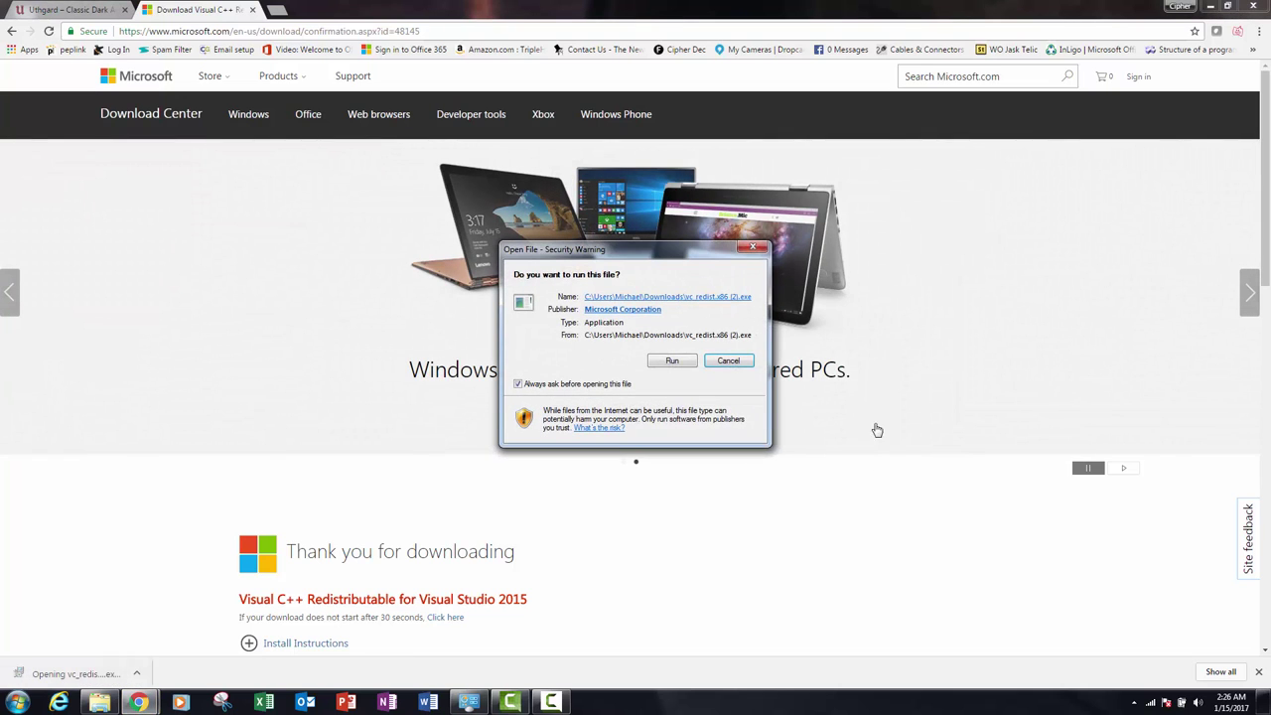
left_click(672, 360)
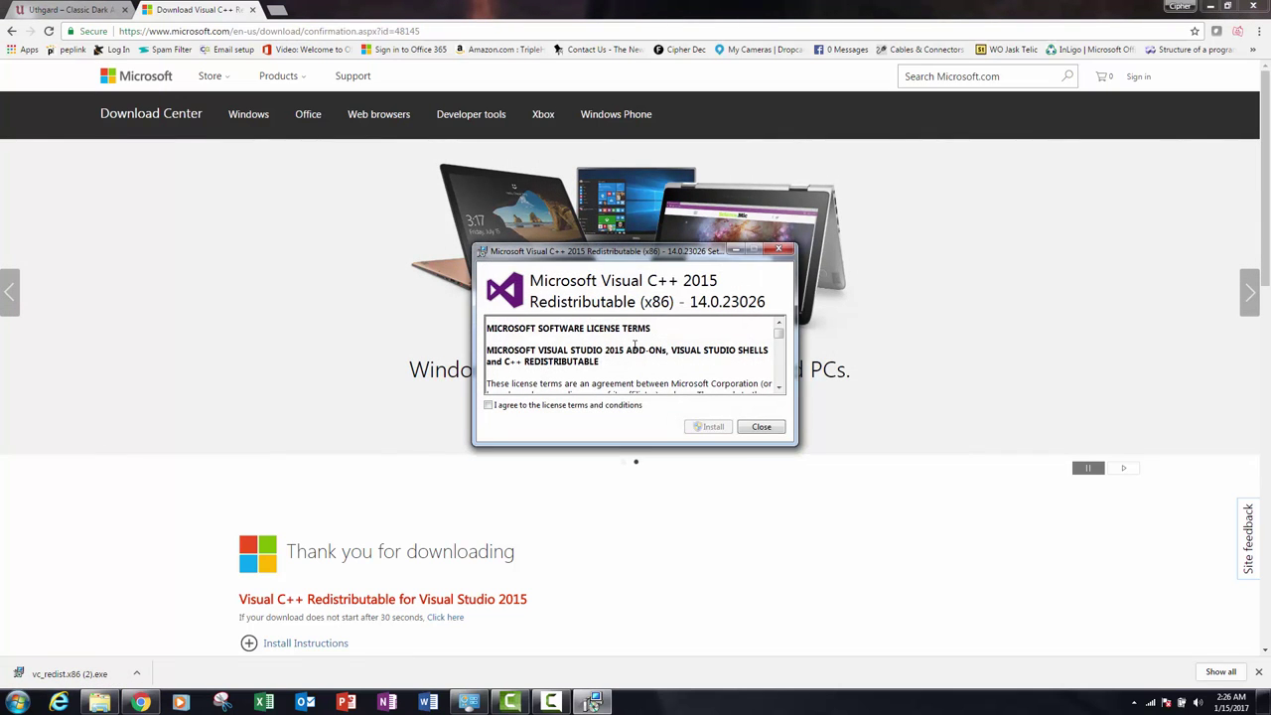
left_click(489, 405)
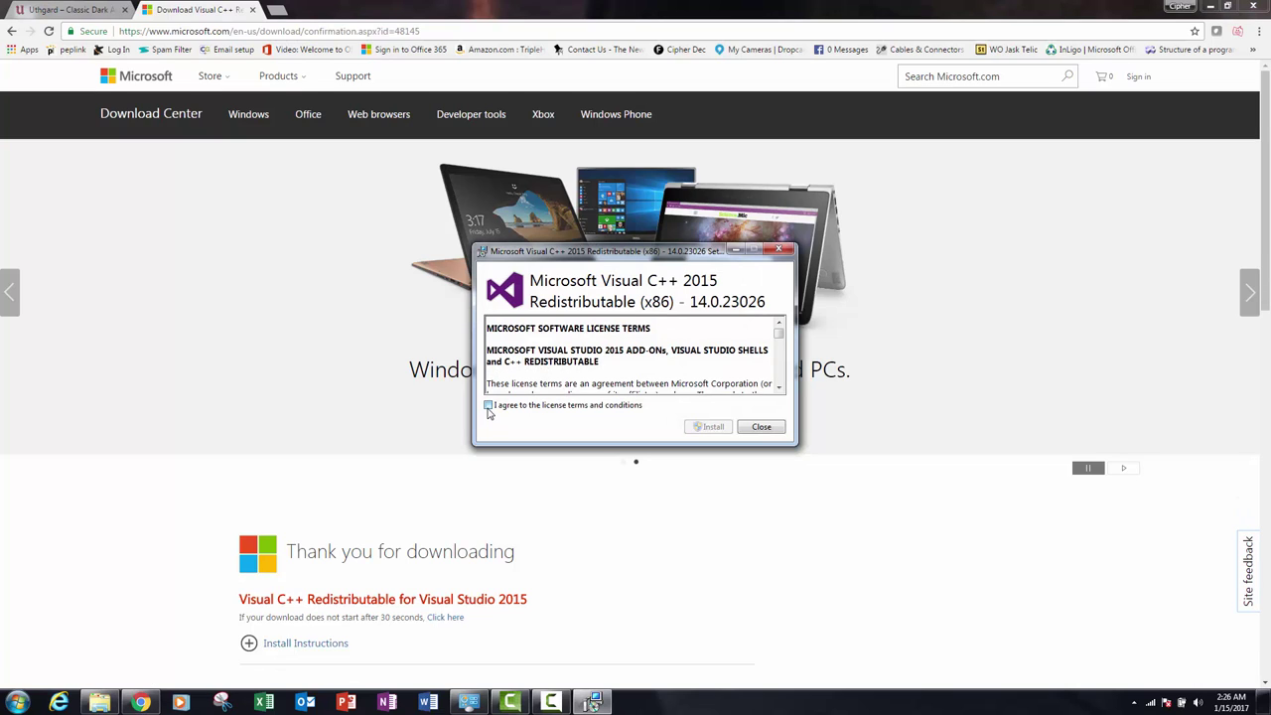
left_click(713, 427)
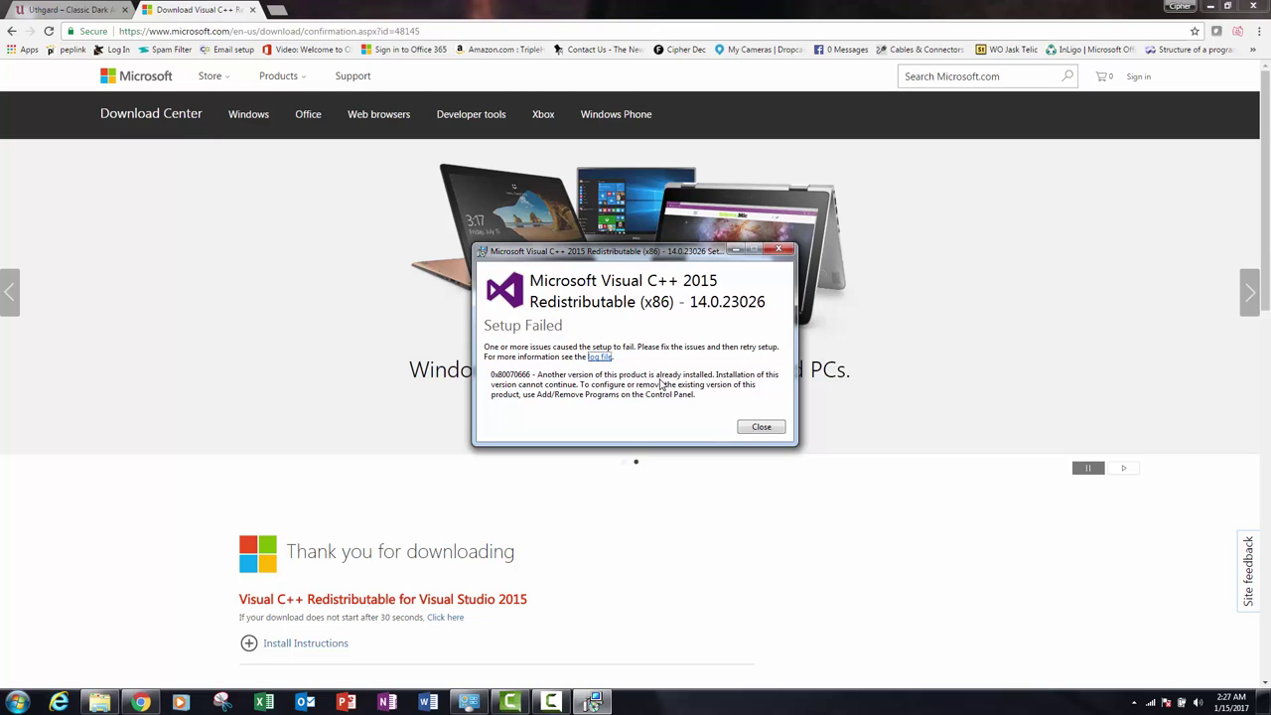
left_click(780, 252)
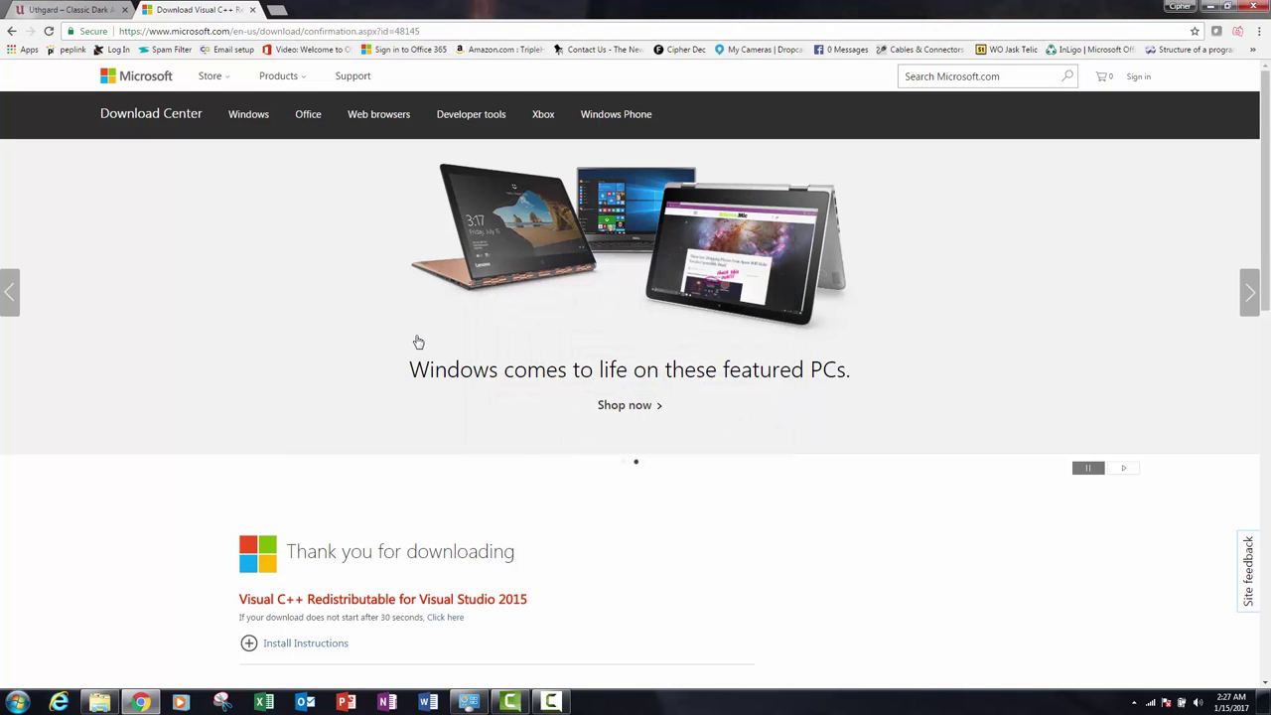
Return to the Uthgard guide, open its Manage Account page and download the Uthgard launcher installer.
left_click(95, 17)
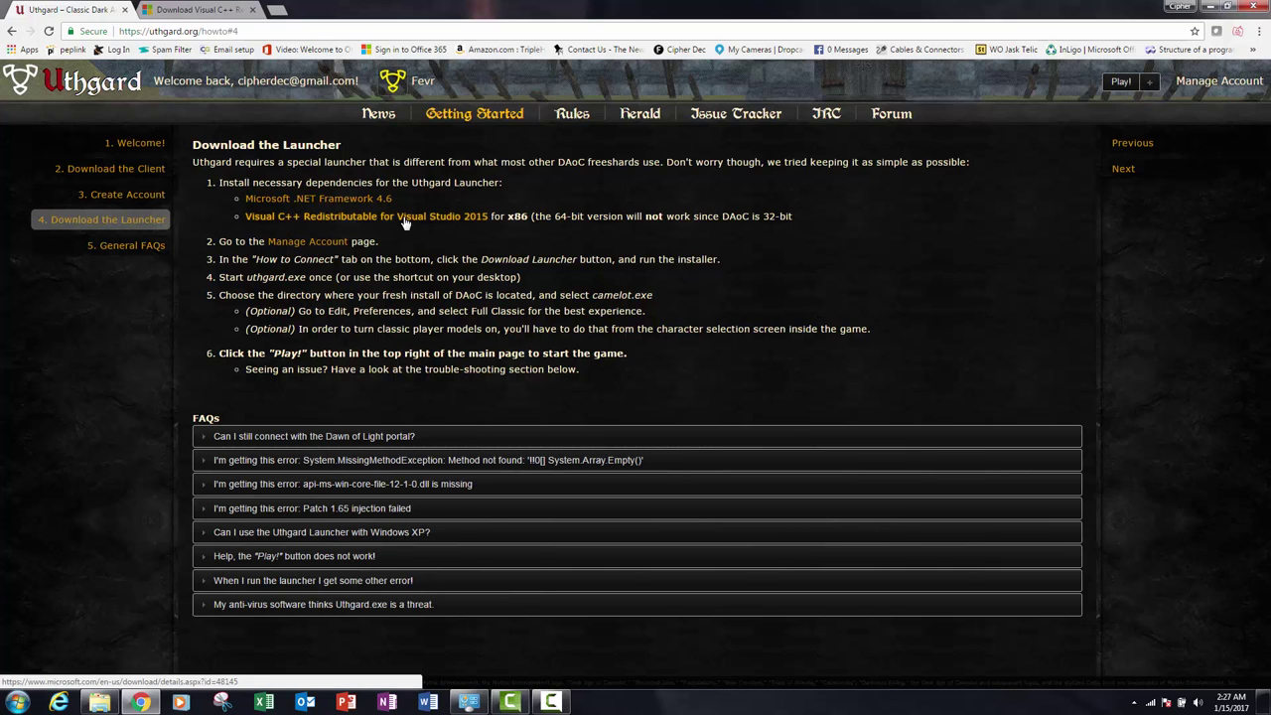
left_click(306, 242)
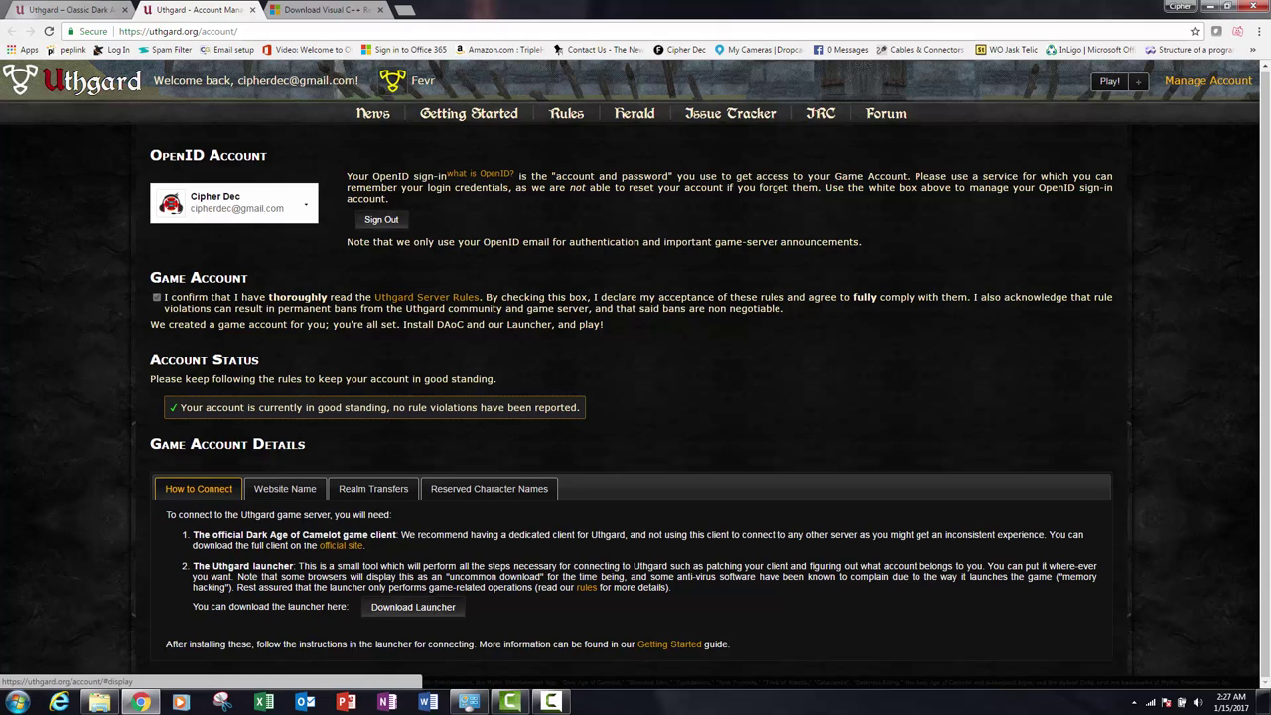
left_click(437, 610)
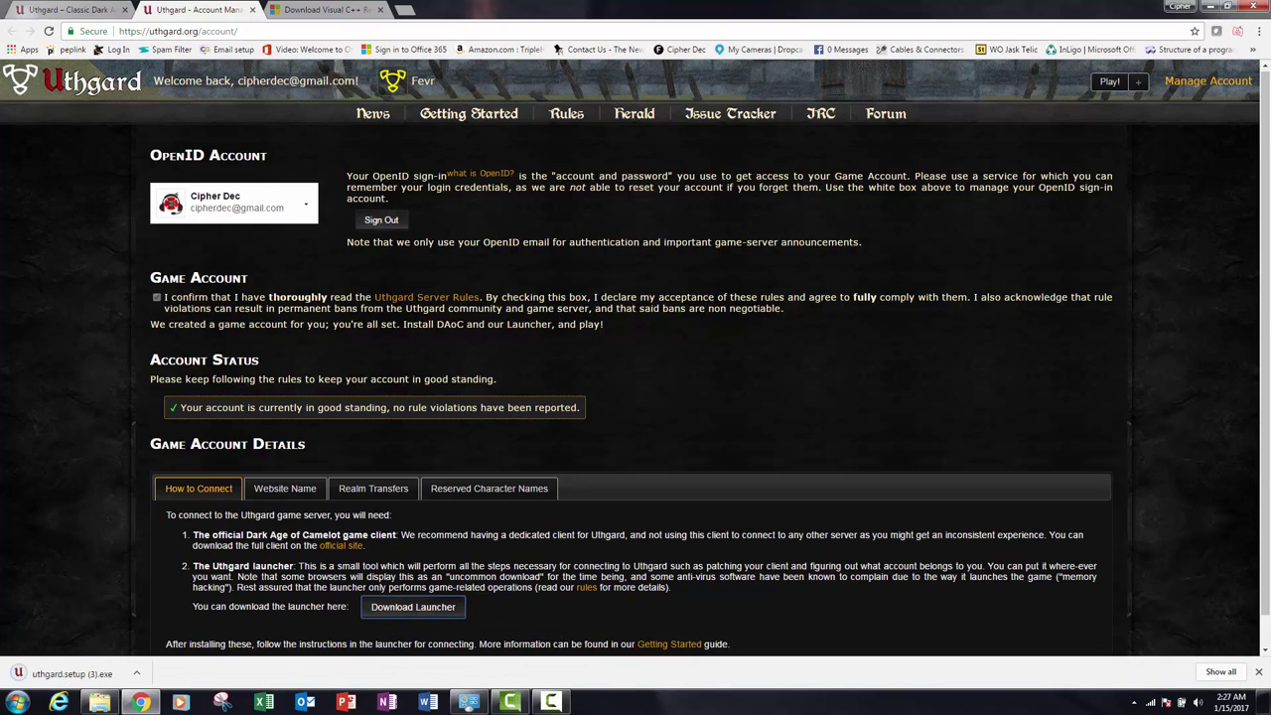
Install the Uthgard Launcher in C:\Program Files (x86)\Uthgard and finish the setup with Run Uthgard Launcher enabled.
left_click(61, 681)
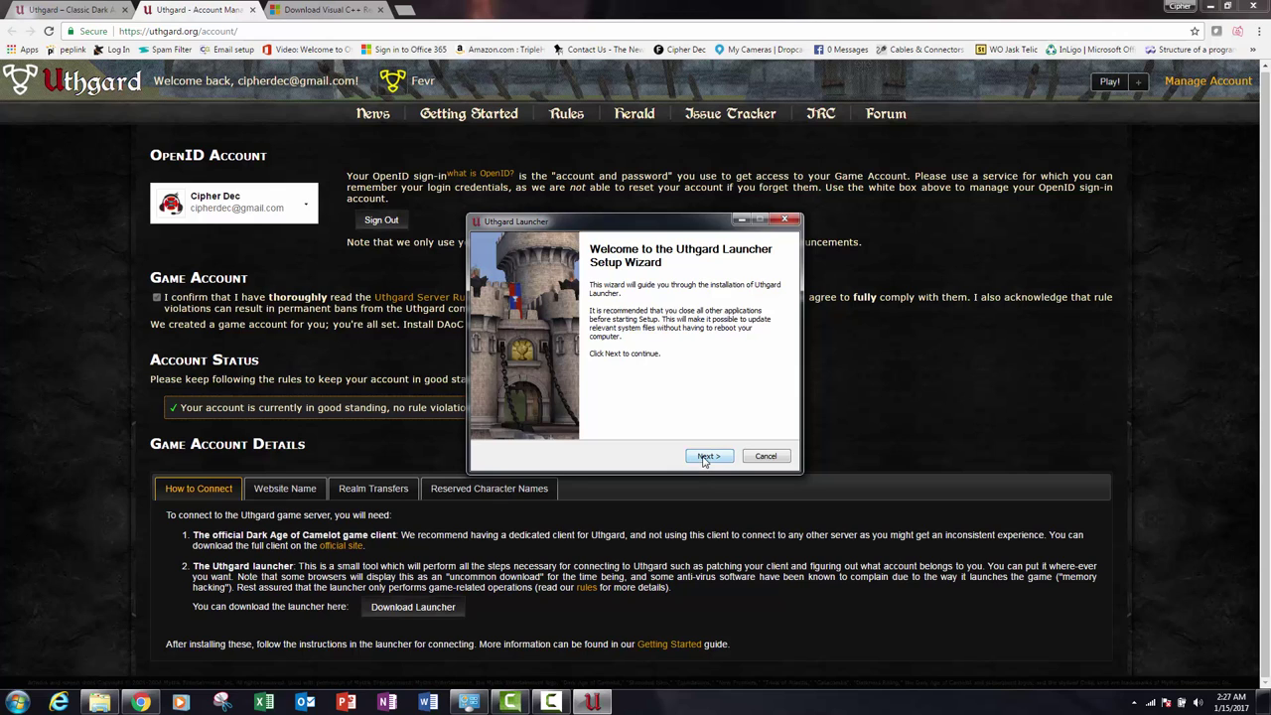
left_click(705, 458)
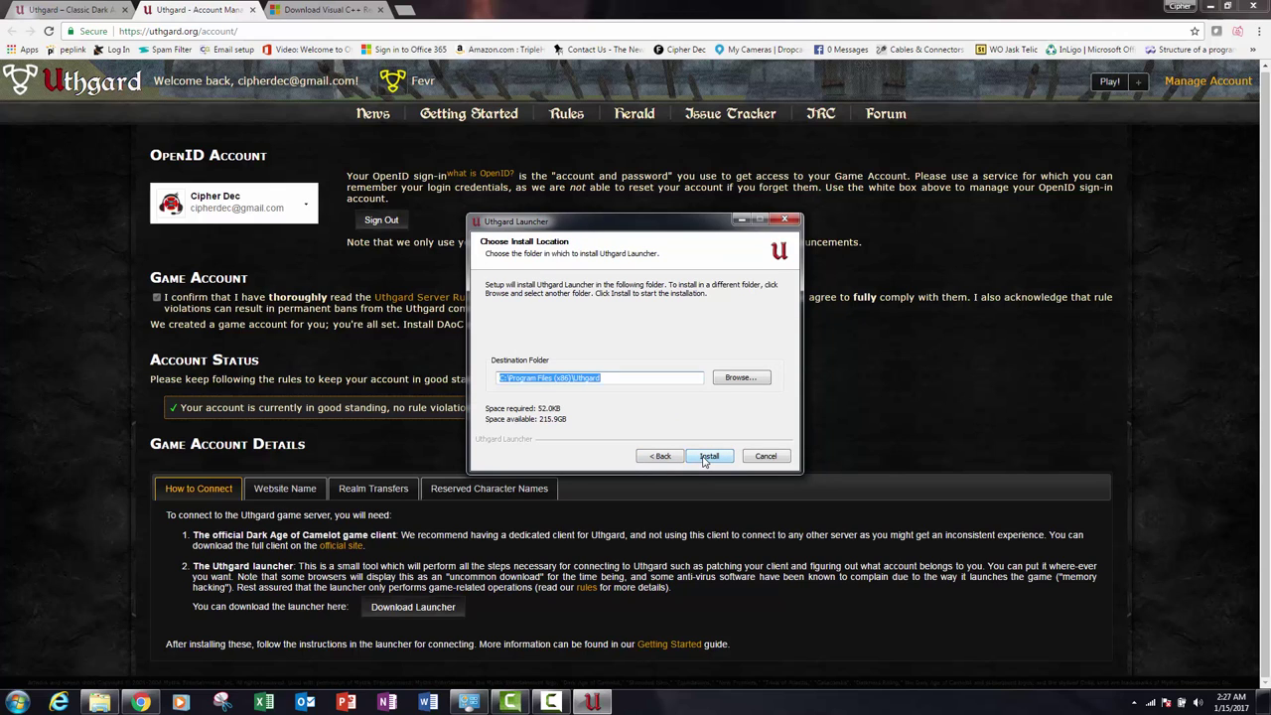
left_click(707, 456)
left_click(707, 456)
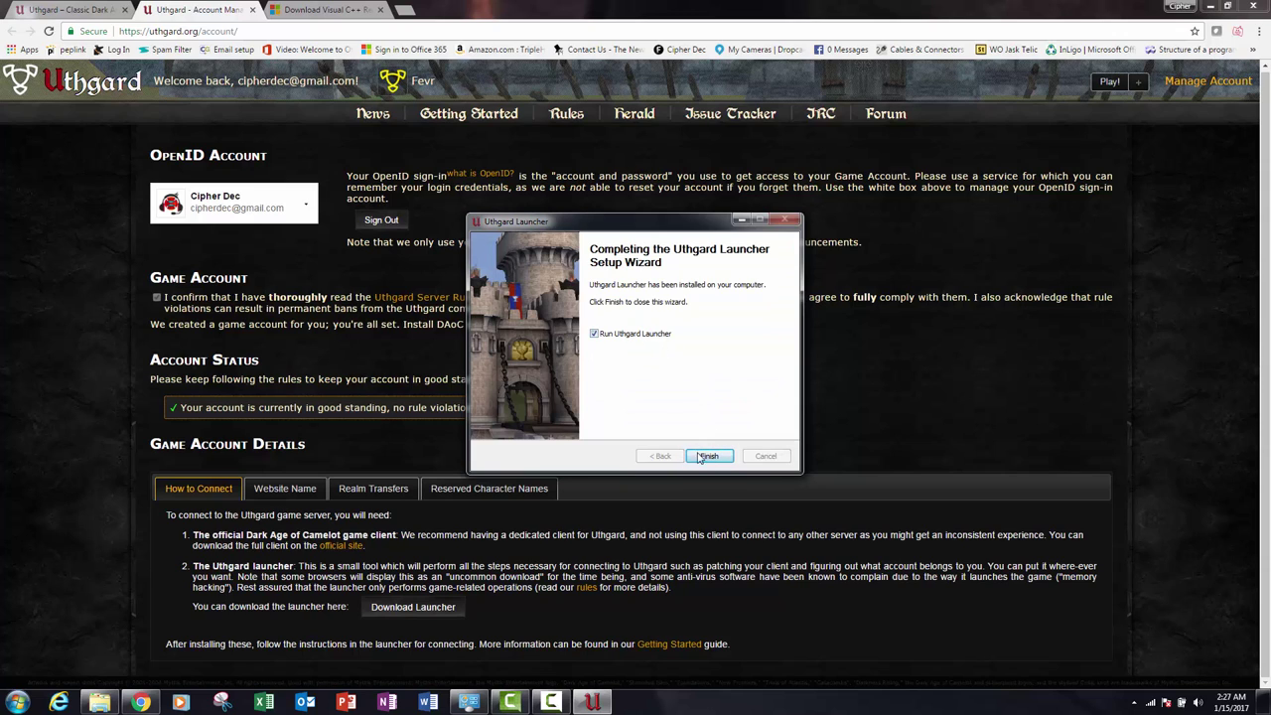
left_click(708, 456)
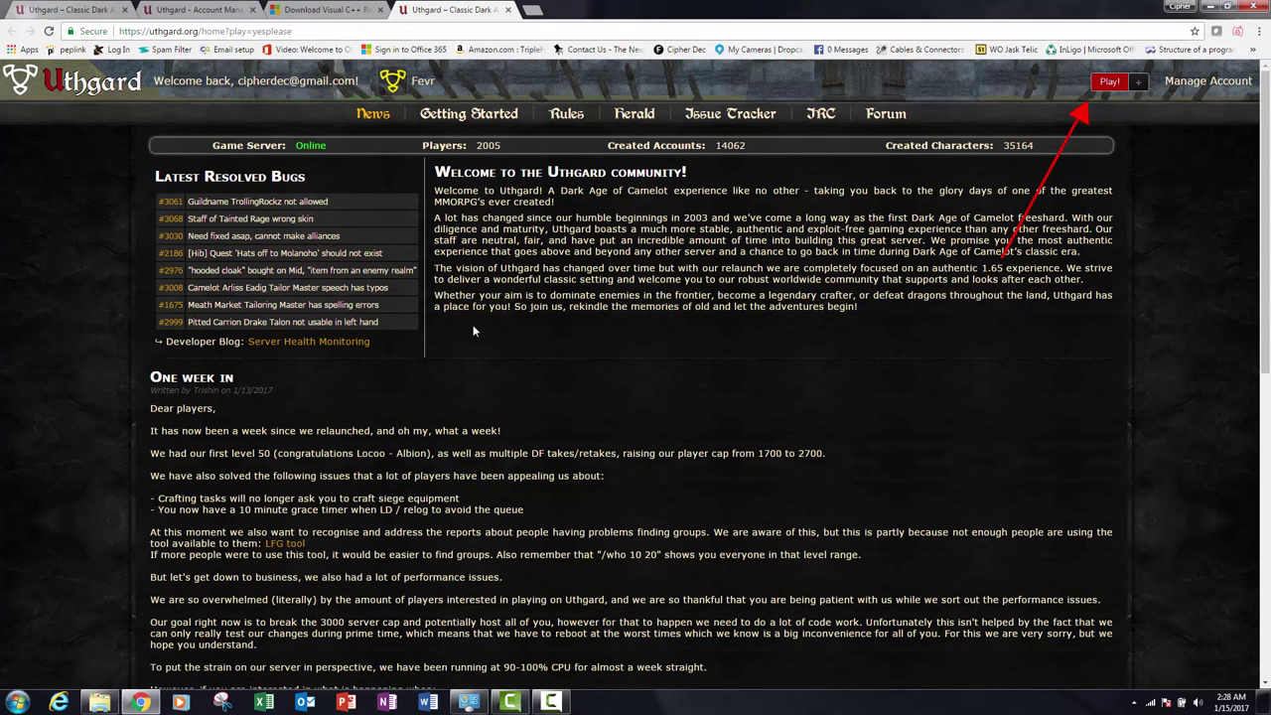
Start the game from the Uthgard home page and allow the launcher to restart with admin rights for the client update.
left_click(1111, 88)
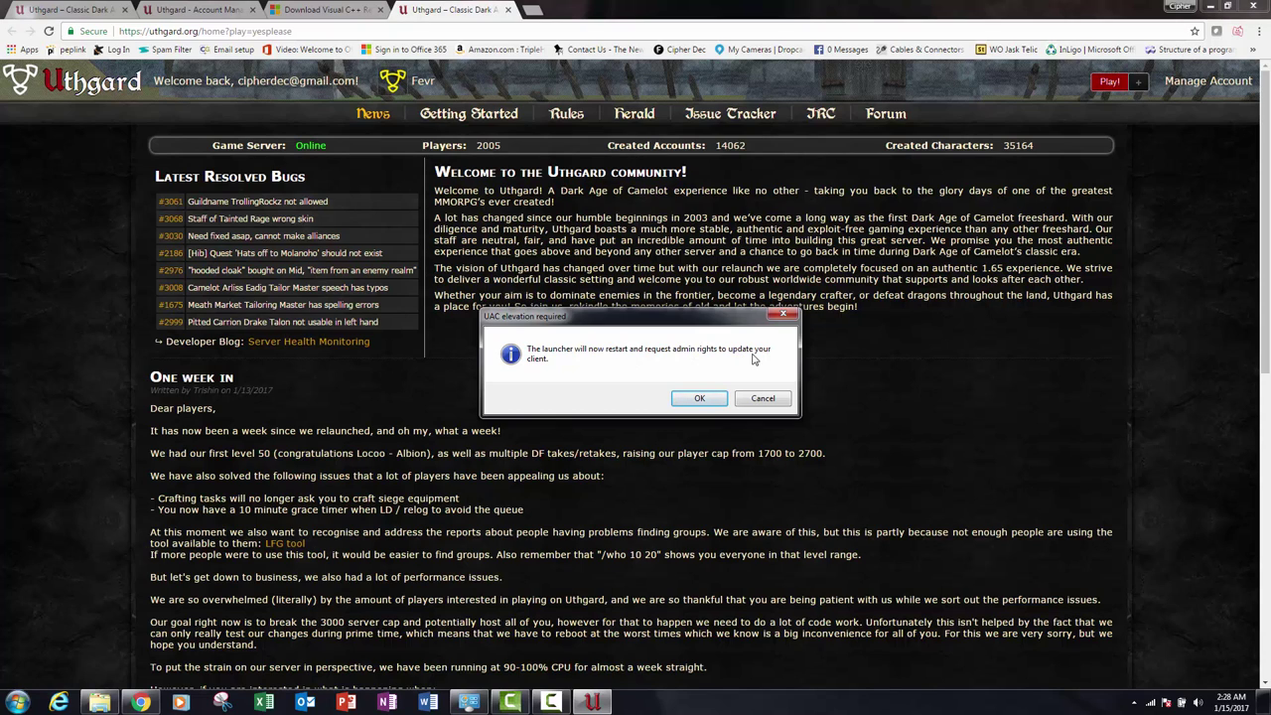
left_click(700, 398)
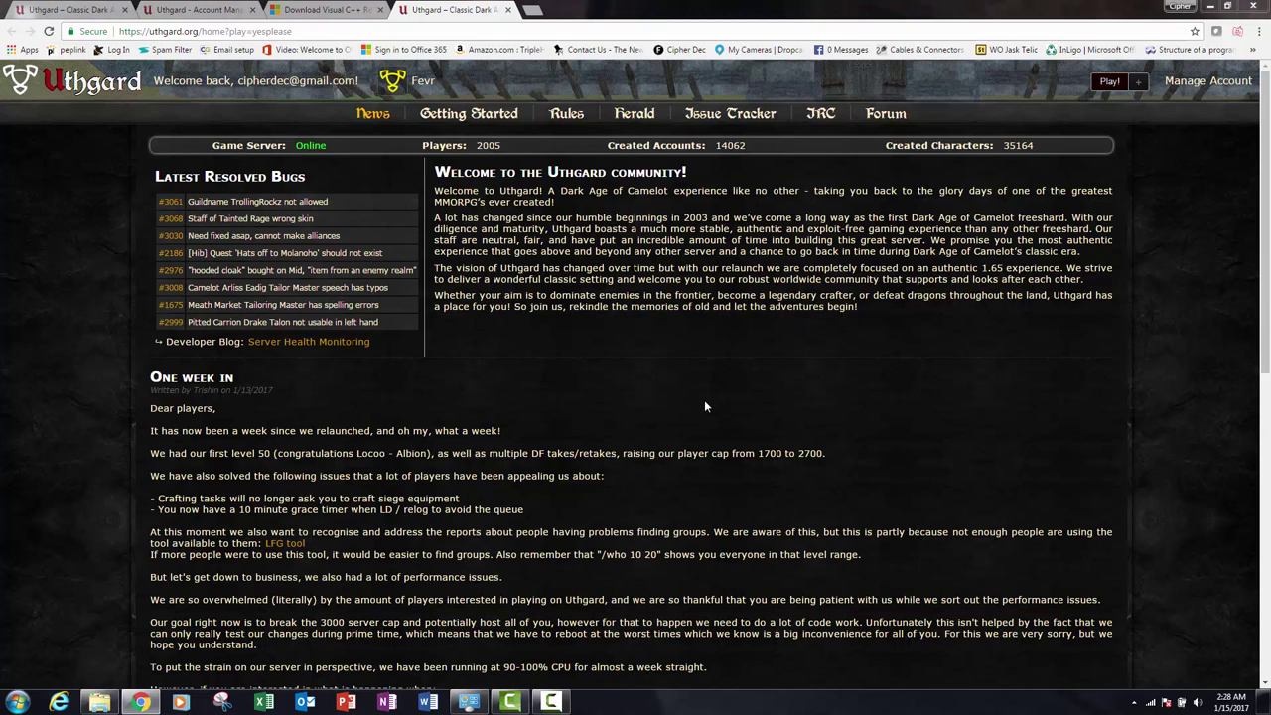